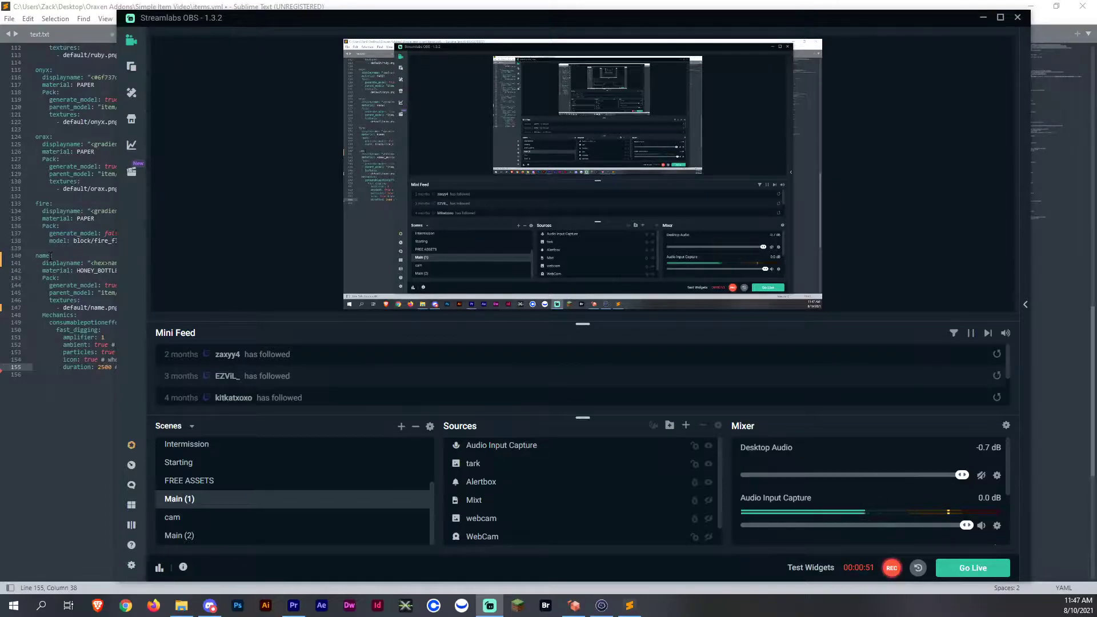
Step: Switch to the Brave browser and open the Nova Skin gallery of recent Minecraft skins
left_click(51, 255)
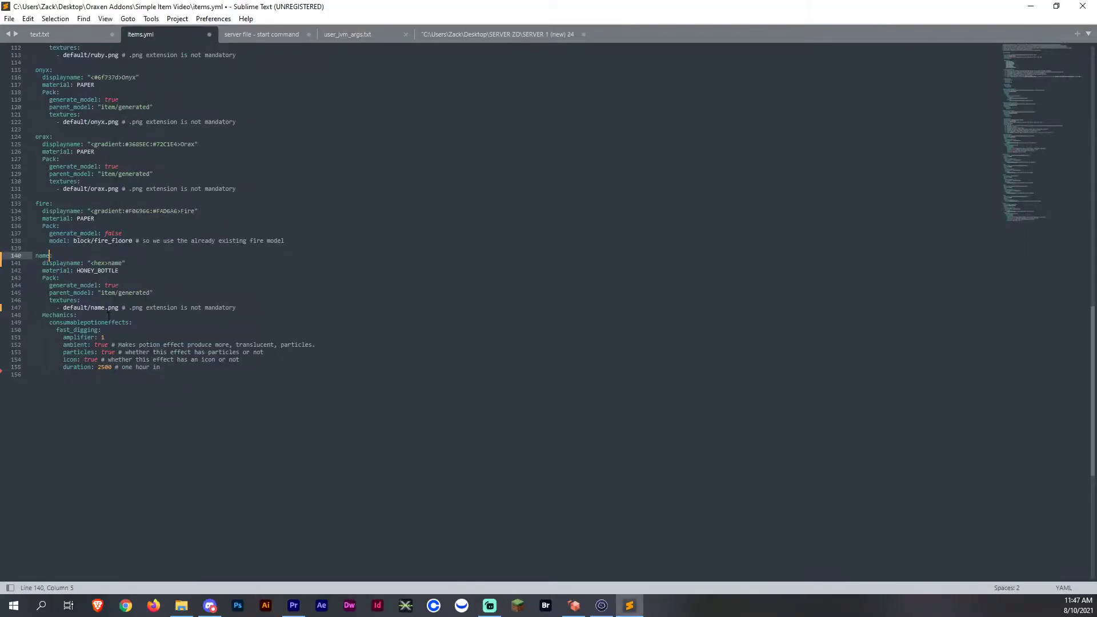
left_click(98, 606)
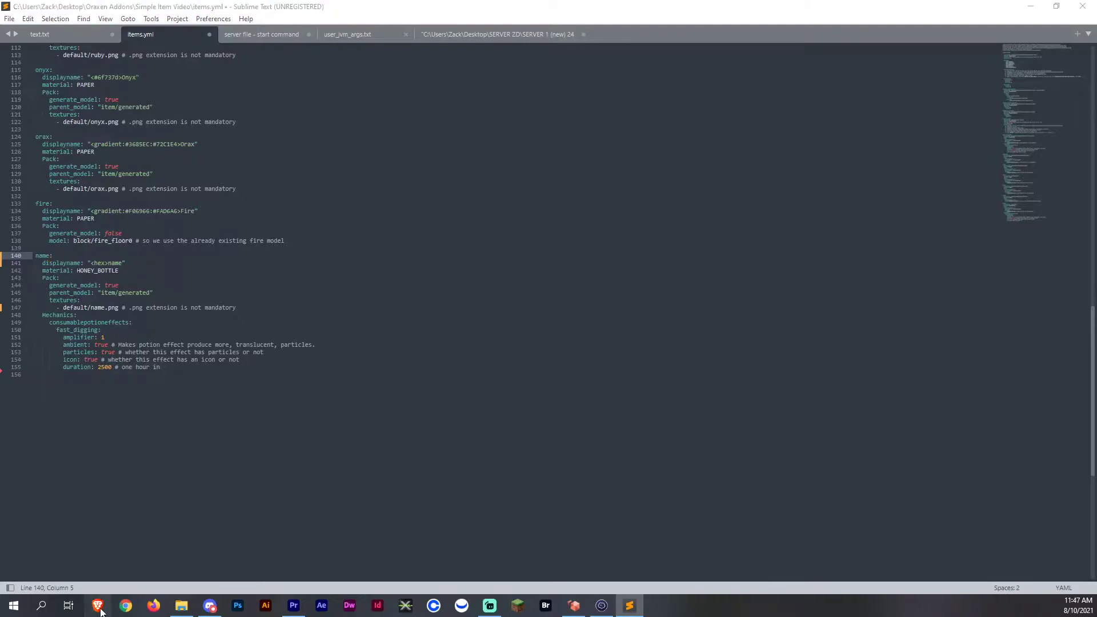
left_click(380, 27)
type("novaskin.me")
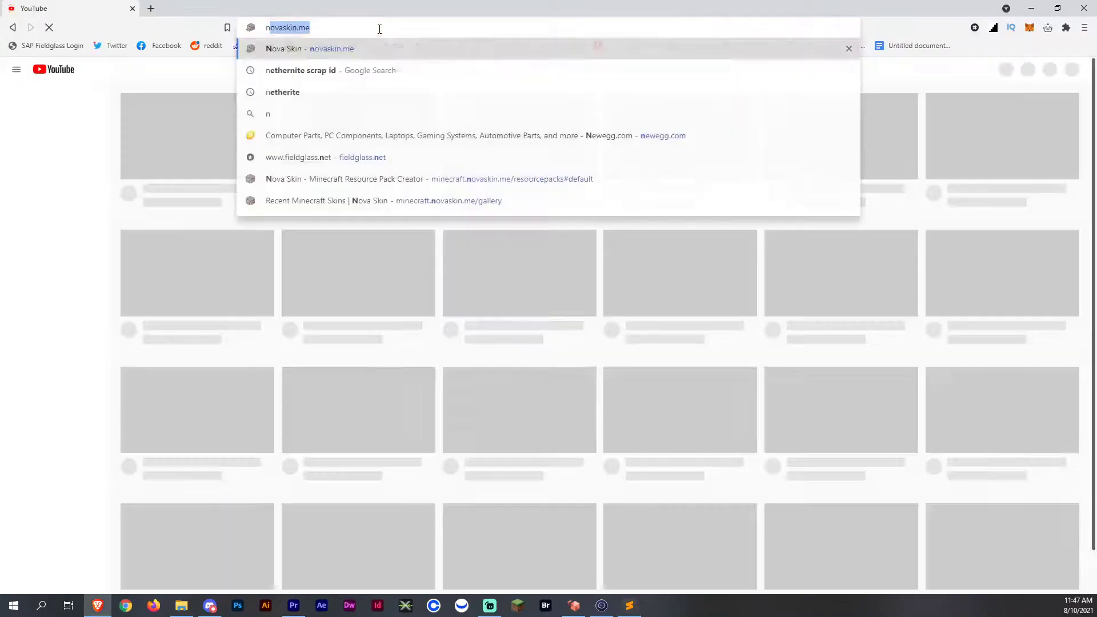
key("Down")
key("Down")
key("Return")
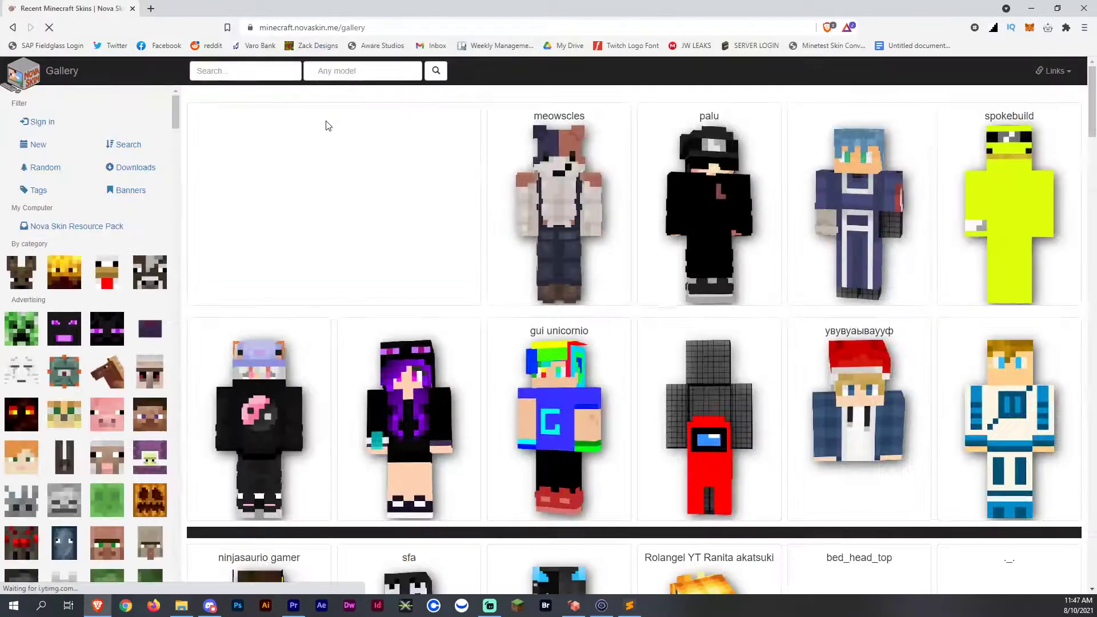
Step: Search the Nova Skin gallery for mixt_lemonade and open the matching skin's page
type("mixt")
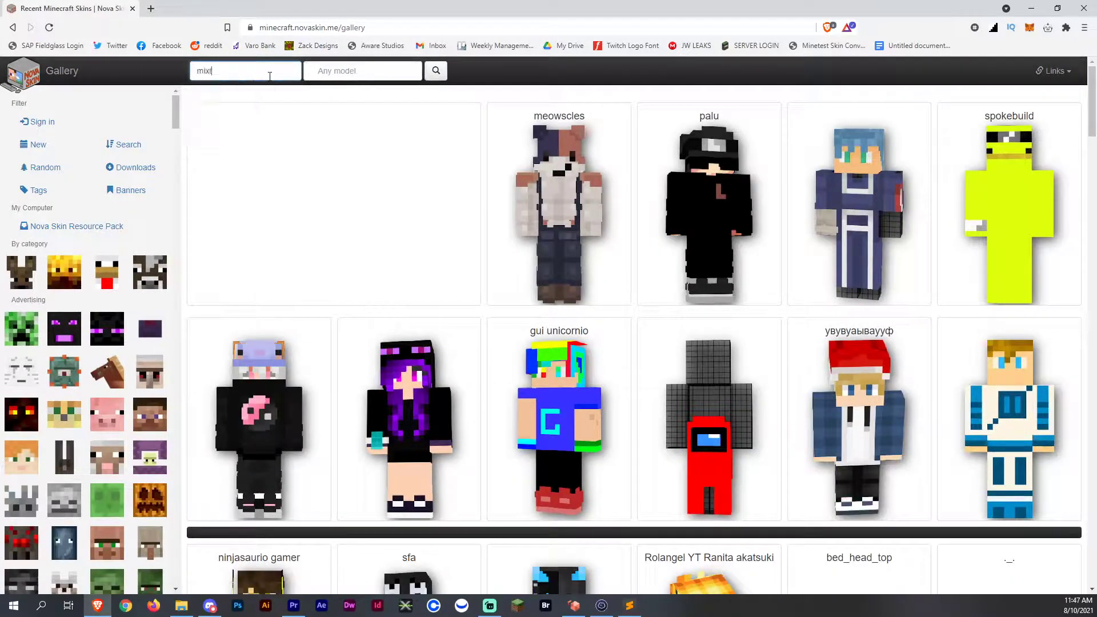
type("_lemonade")
key("Return")
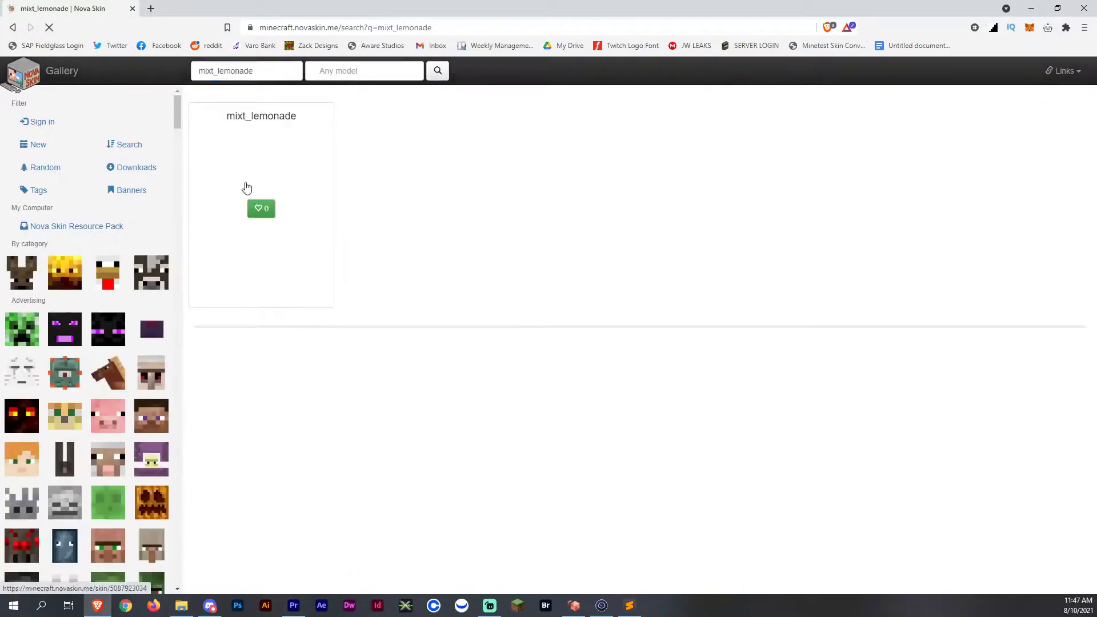
left_click(277, 189)
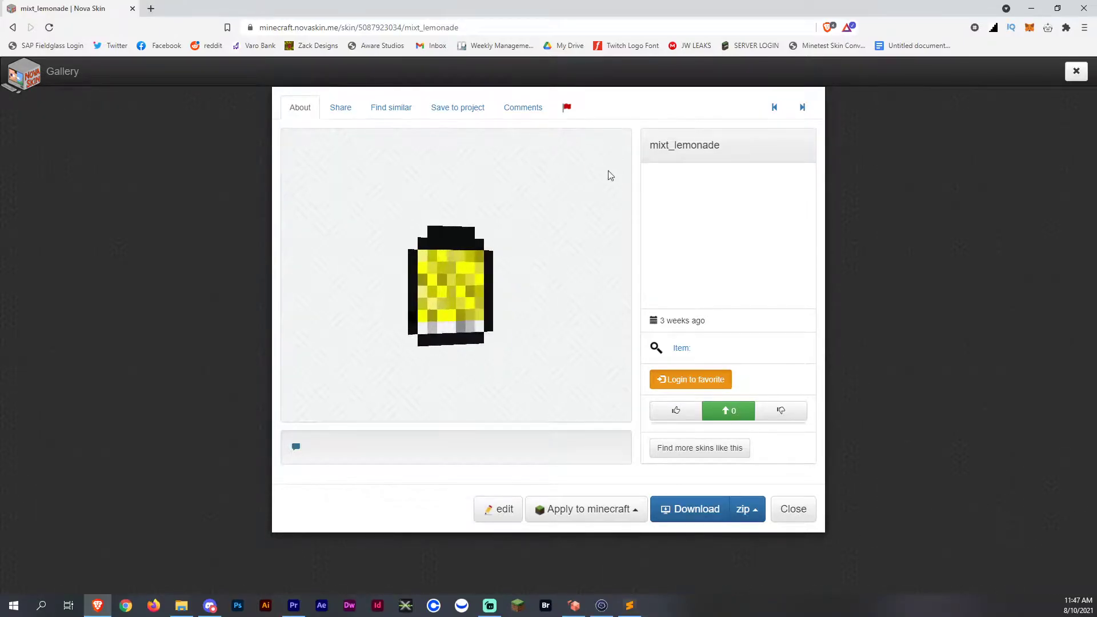
Step: Return to items.yml in Sublime Text and rename the placeholder item key as lemonade
left_click_drag(543, 9, 544, 36)
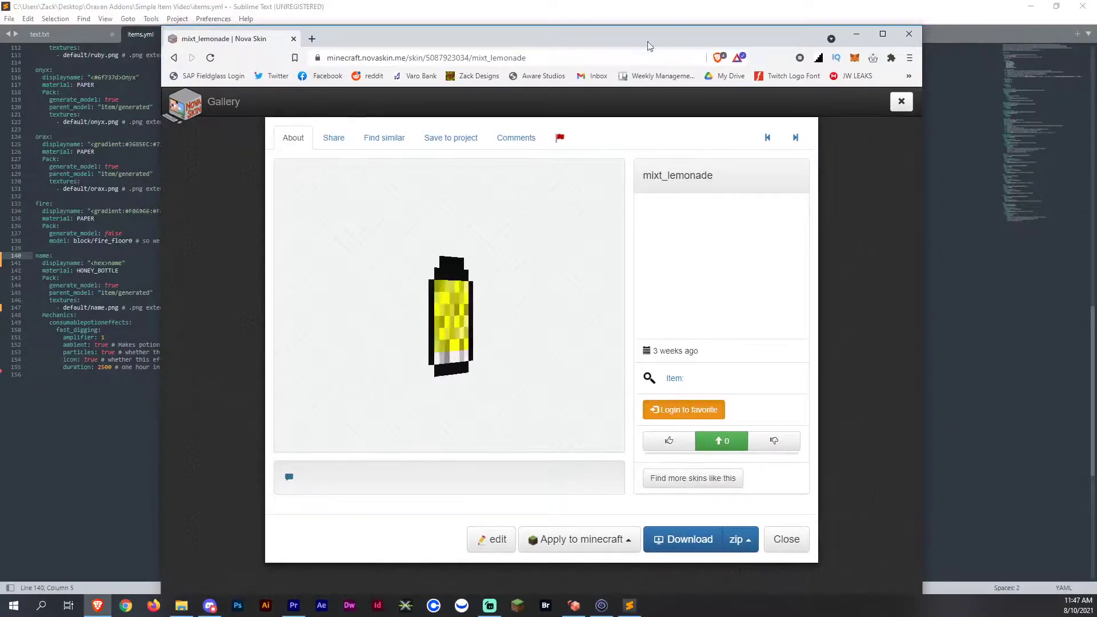
left_click(857, 34)
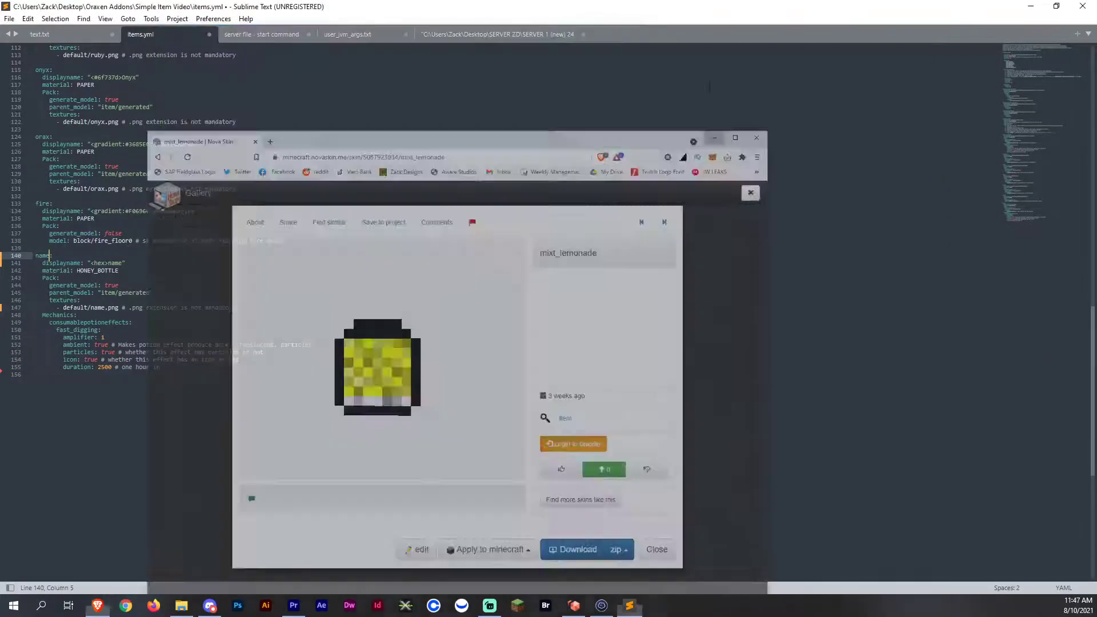
left_click_drag(49, 256, 36, 255)
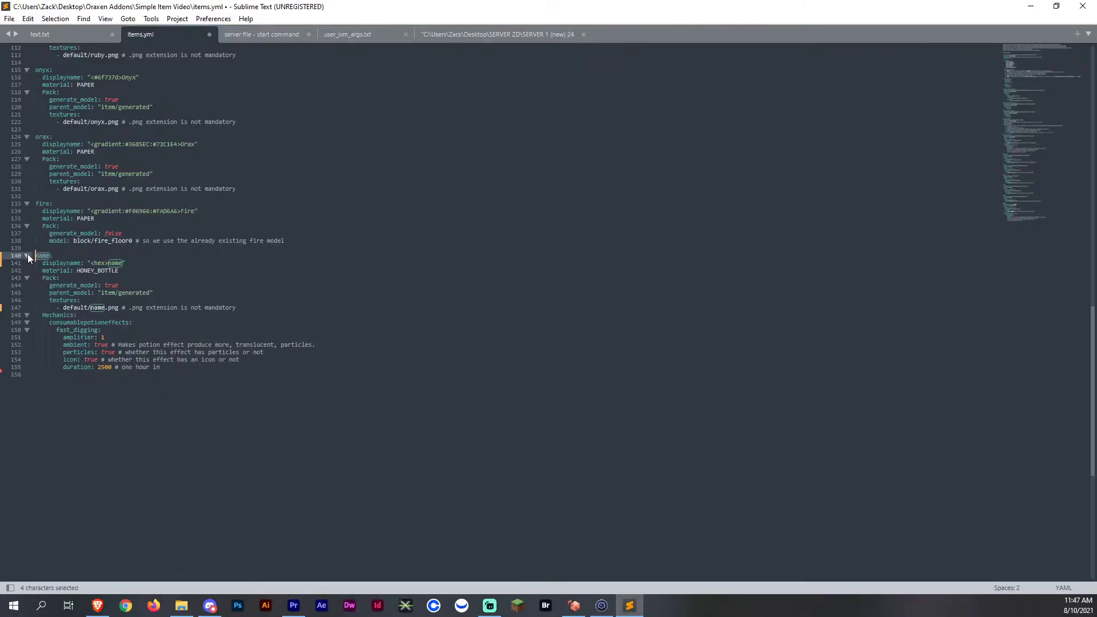
type("lemonade")
Step: Set the lemonade item's display name to Lemonade with the hex colour #FCE803
mouse_move(107, 263)
left_mouse_down()
mouse_move(95, 263)
mouse_move(135, 263)
mouse_move(94, 265)
left_mouse_up()
type("#FCE803")
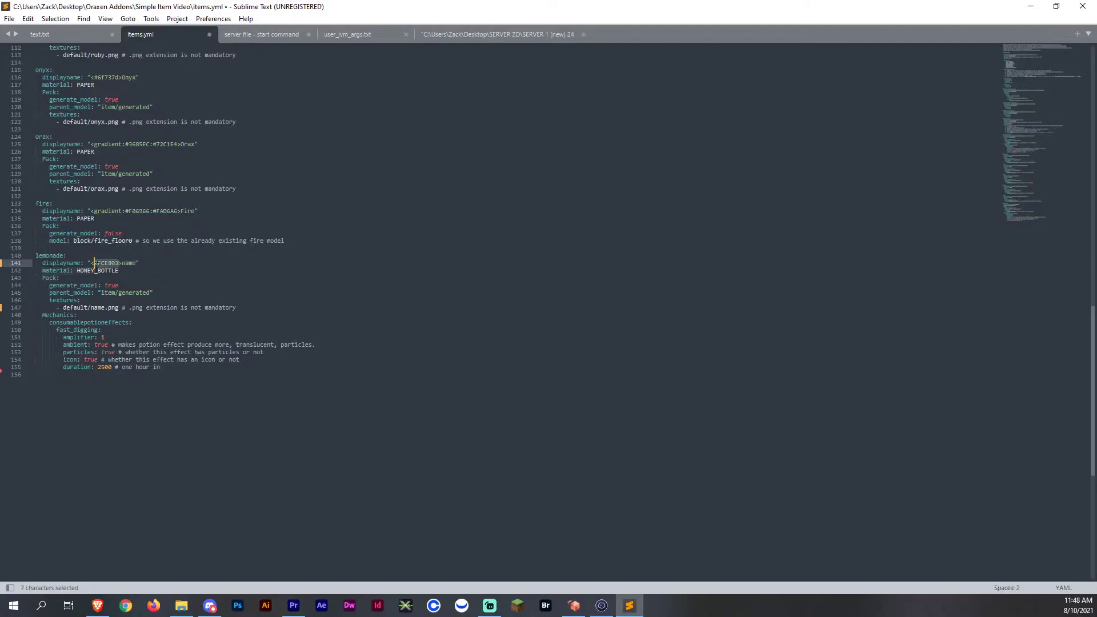
type("re")
key("BackSpace")
key("BackSpace")
type("#FCE803")
left_click_drag(137, 263, 122, 264)
type("Lemonade")
Step: Change the lemonade item's texture path to default/lemonade.png
key("Down")
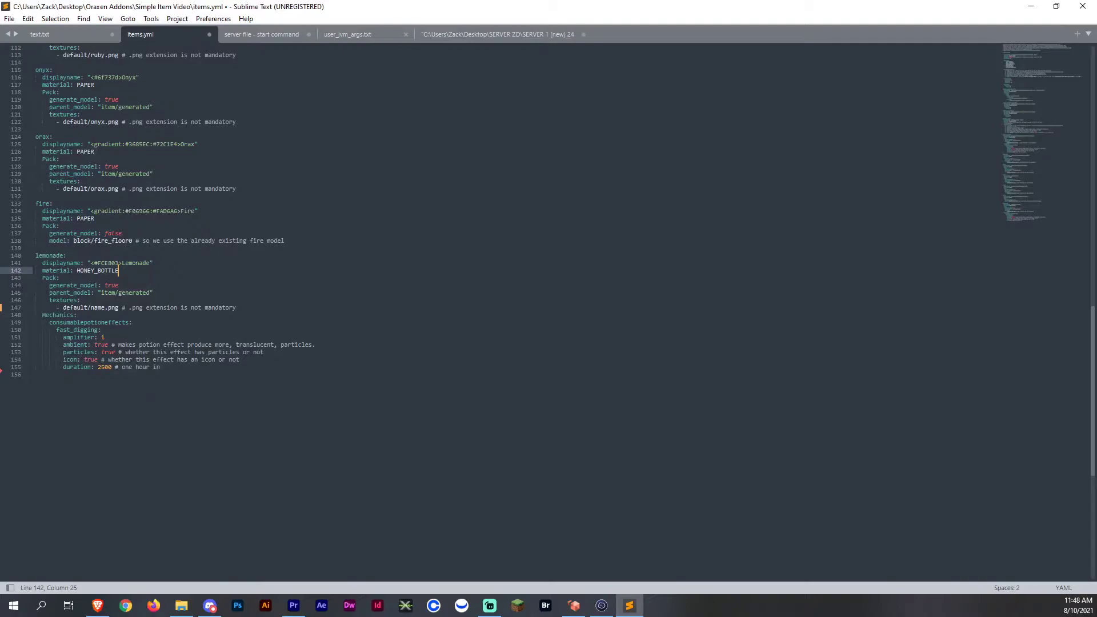
key("Down")
key("Down")
left_click(125, 308)
key("Left")
key("Left")
key("Left")
key("Left")
key("Left")
key("Left")
key("BackSpace")
key("BackSpace")
key("BackSpace")
key("BackSpace")
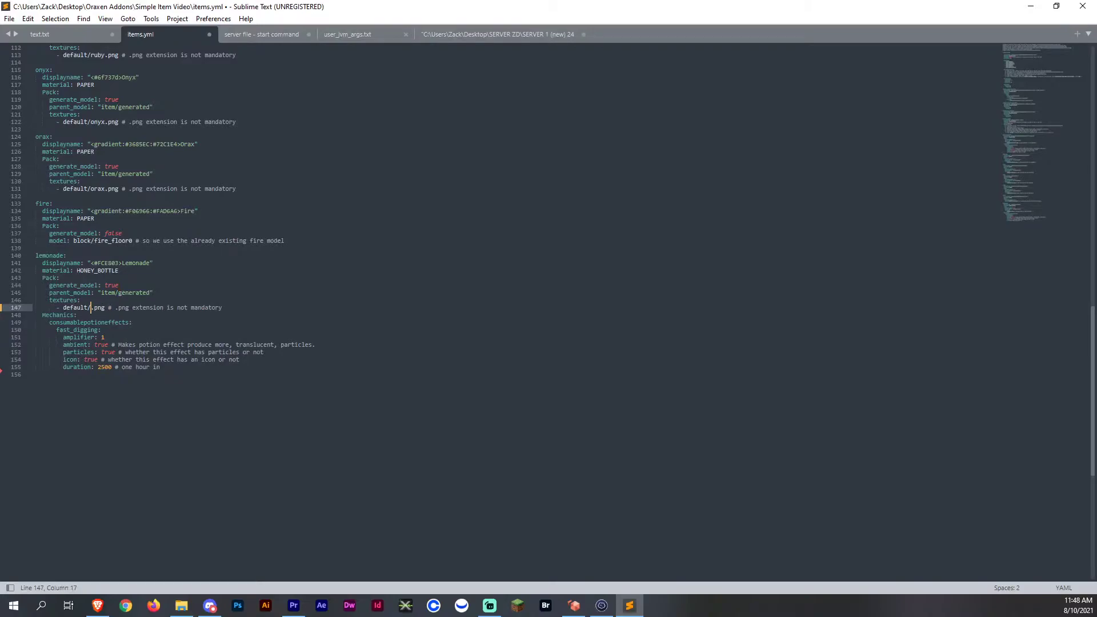
type("lemonade")
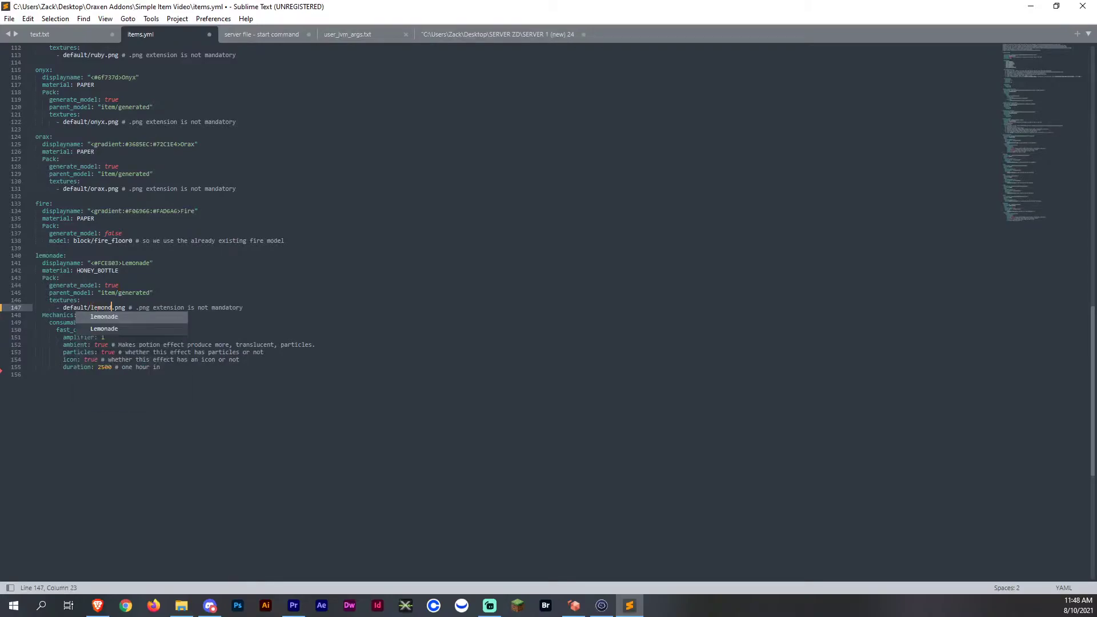
Step: Examine the lemonade item's texture path, display name and consumable potion effect settings
left_click(76, 315)
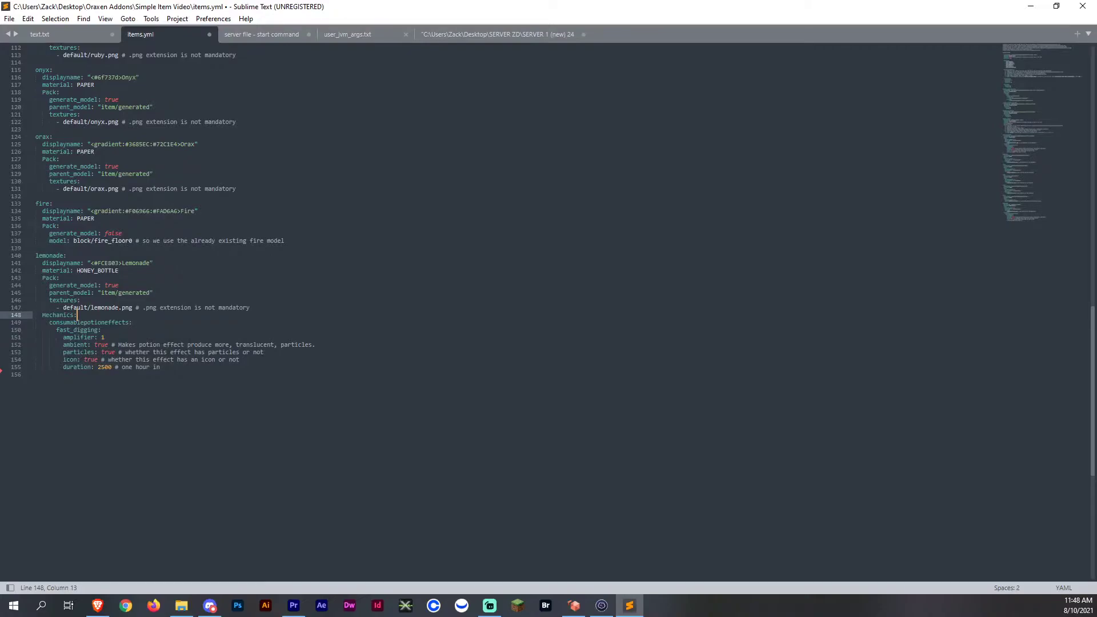
left_click(104, 338)
left_click(177, 366)
double_click(112, 307)
double_click(112, 309)
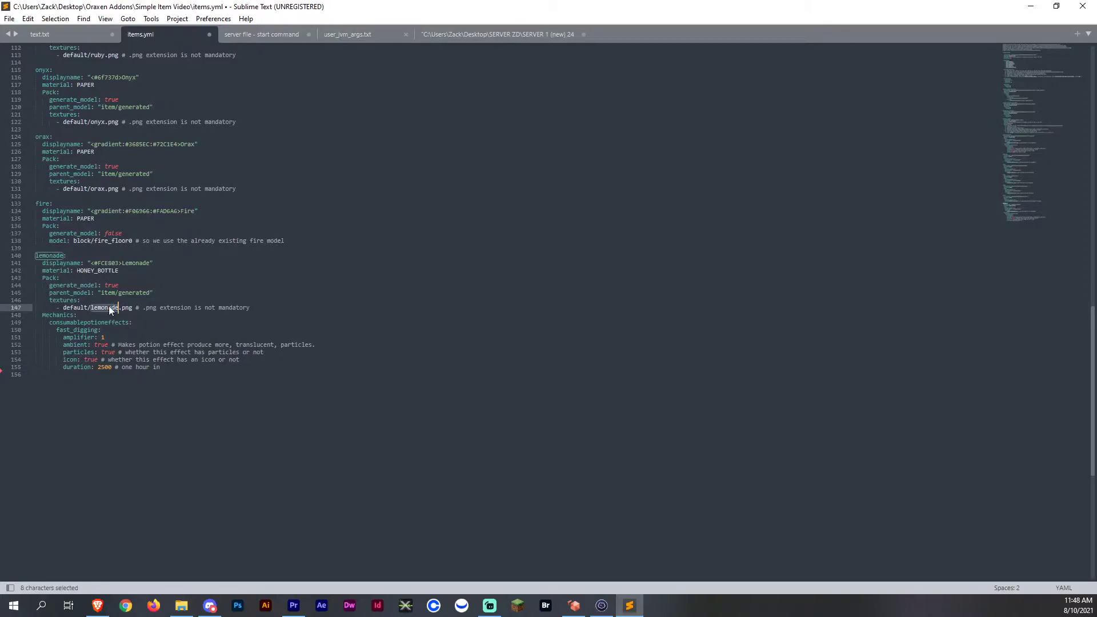
double_click(122, 309)
double_click(118, 310)
left_click(113, 331)
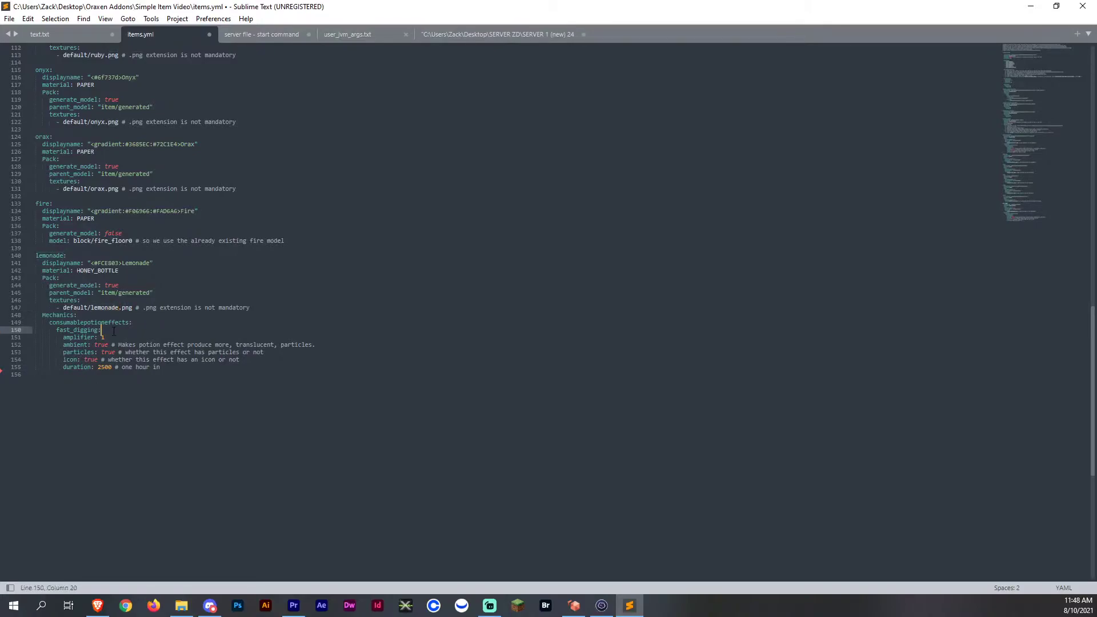
left_click(114, 335)
left_click(91, 264)
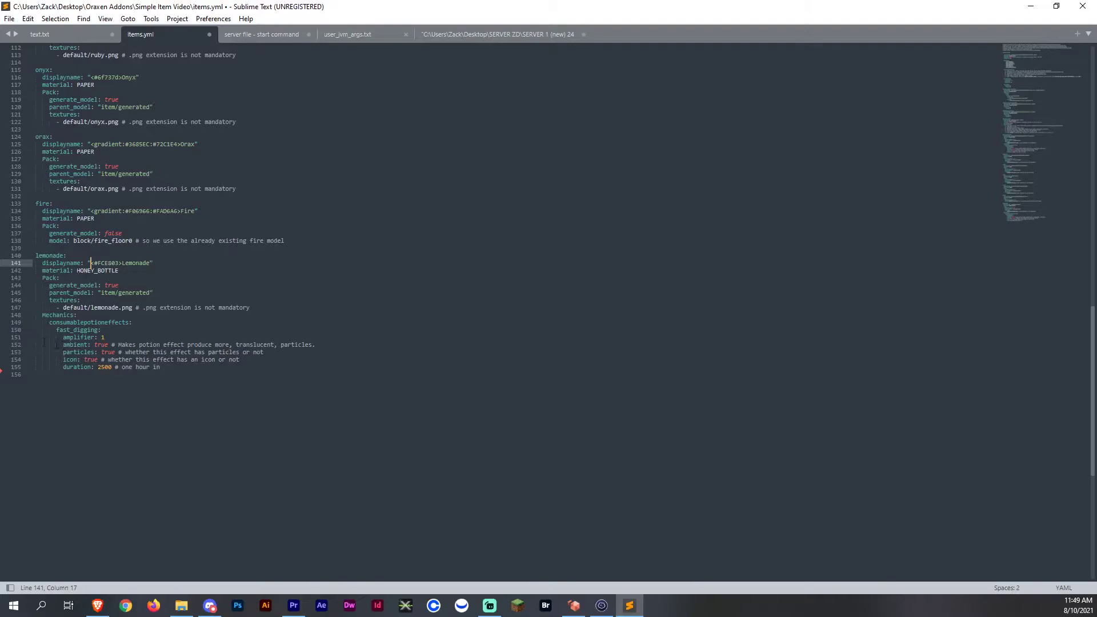
left_click(56, 323)
left_click(88, 330)
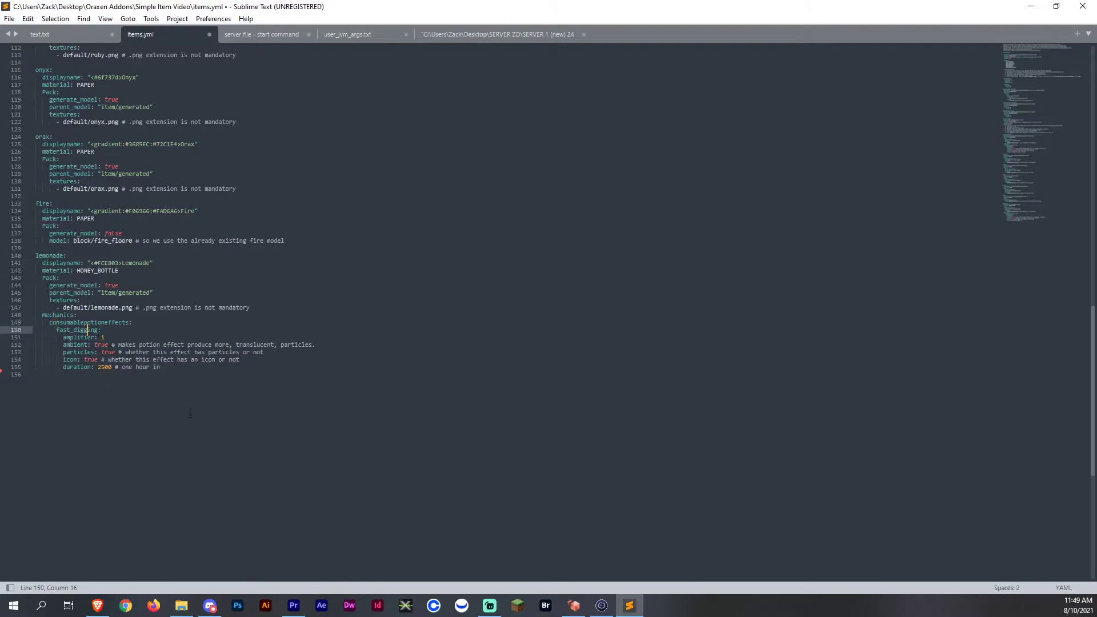
Step: Duplicate the whole fast_digging effect block directly below the original under consumablepotioneffects
left_click_drag(185, 374, 2, 333)
key("ctrl+c")
left_click(186, 369)
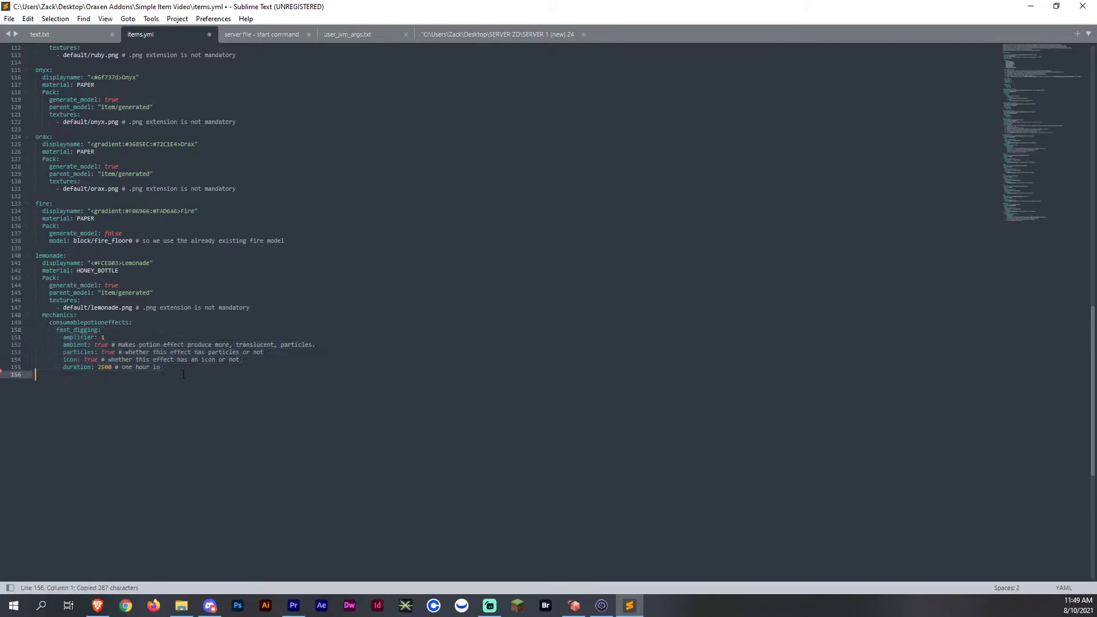
key("Return")
key("ctrl+v")
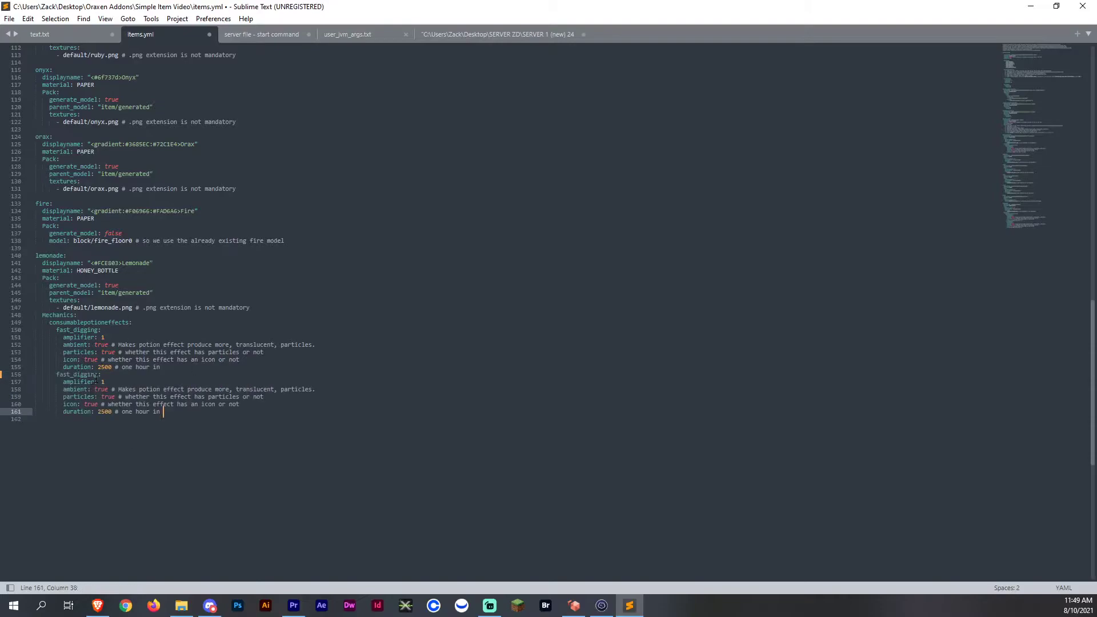
Step: Switch to the browser and open the Spigot API documentation page for PotionEffectType
left_click_drag(98, 375, 57, 375)
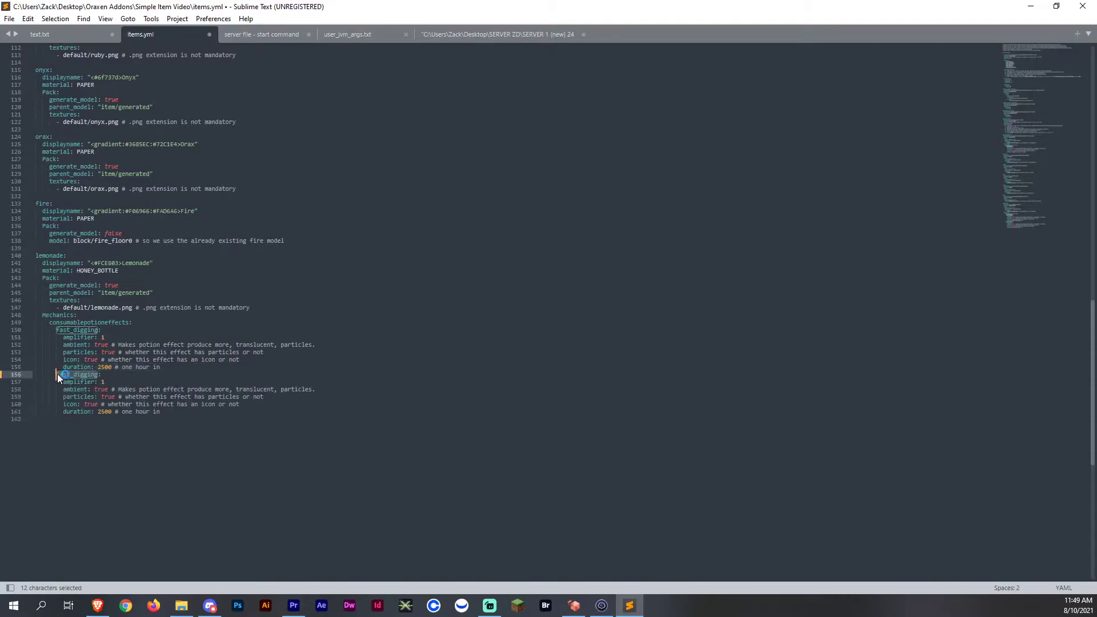
left_click(98, 606)
left_click(338, 58)
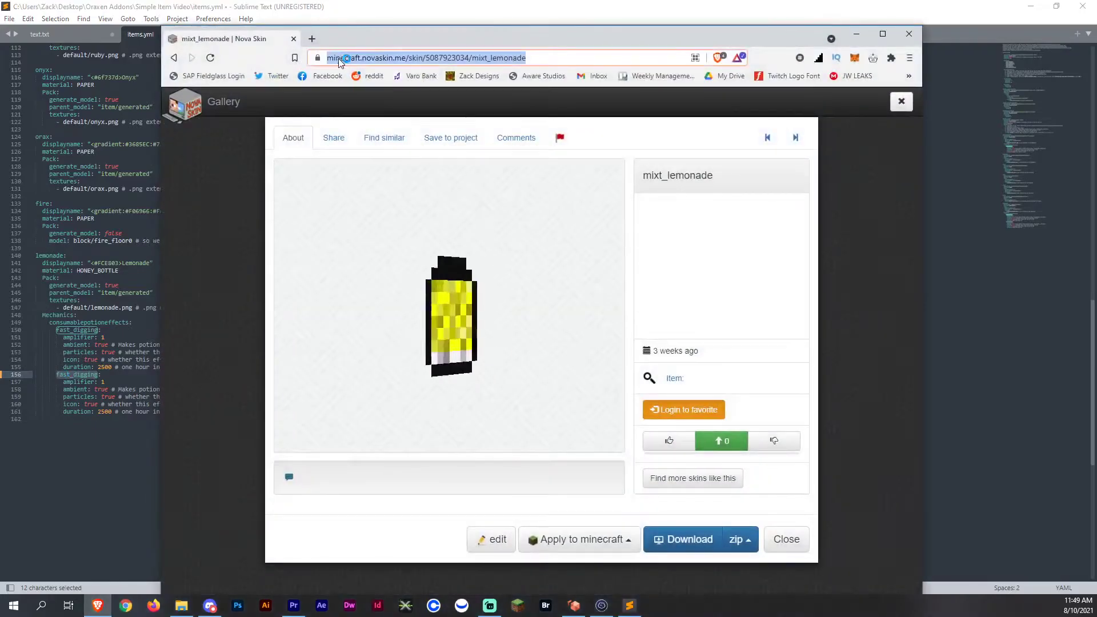
type("potion")
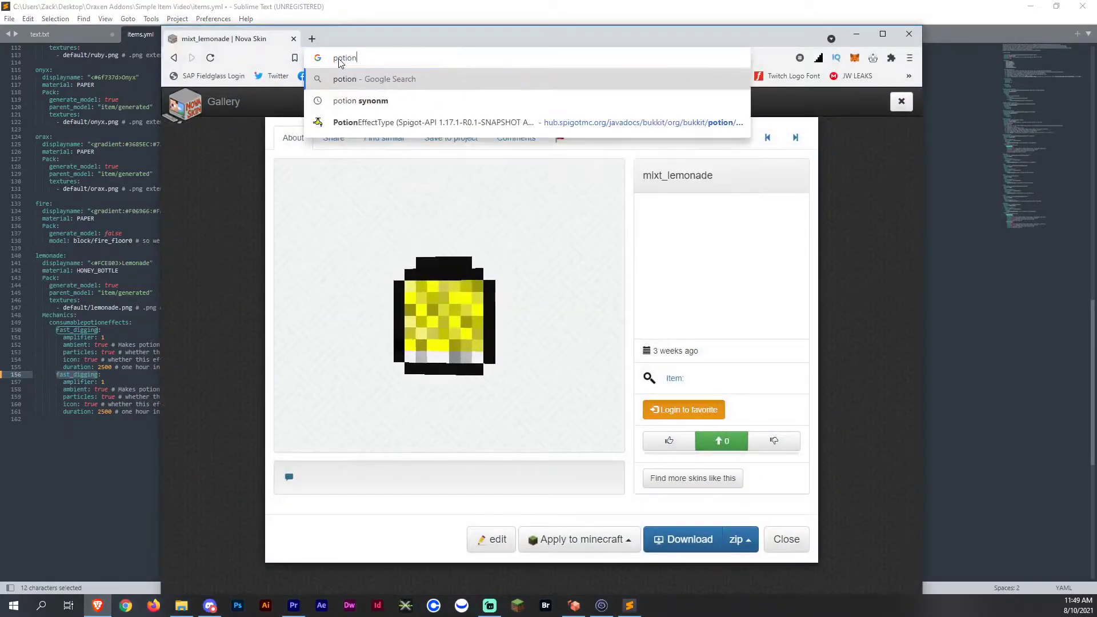
key("Down")
key("Down")
key("Return")
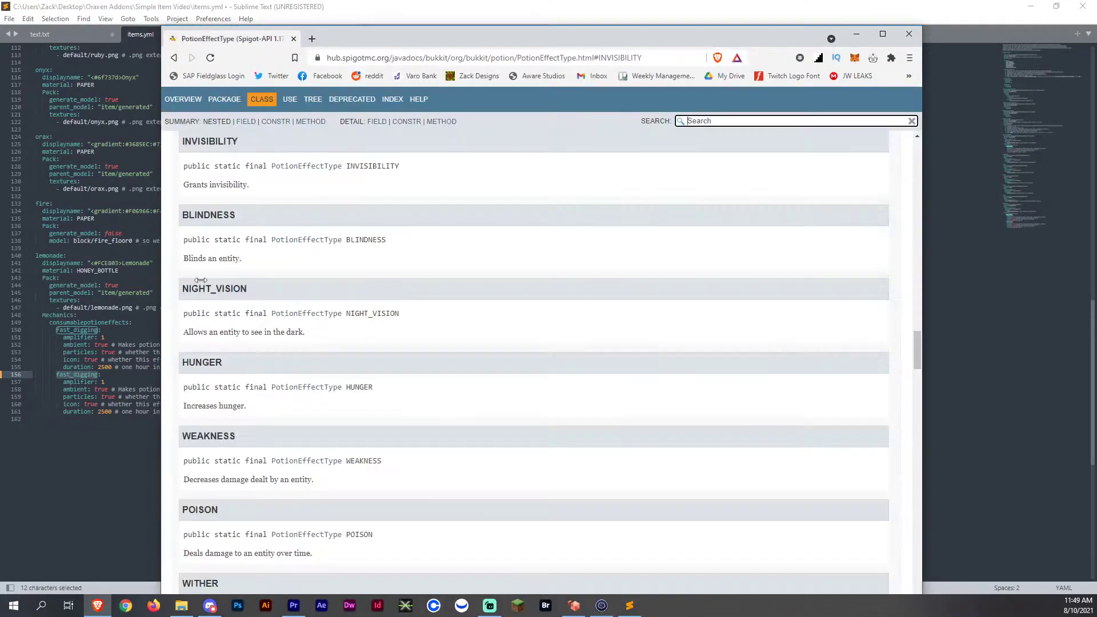
Step: Examine the Field Summary of PotionEffectType for the available effect names and descriptions
scroll(520, 302, "up", 12)
scroll(520, 303, "up", 15)
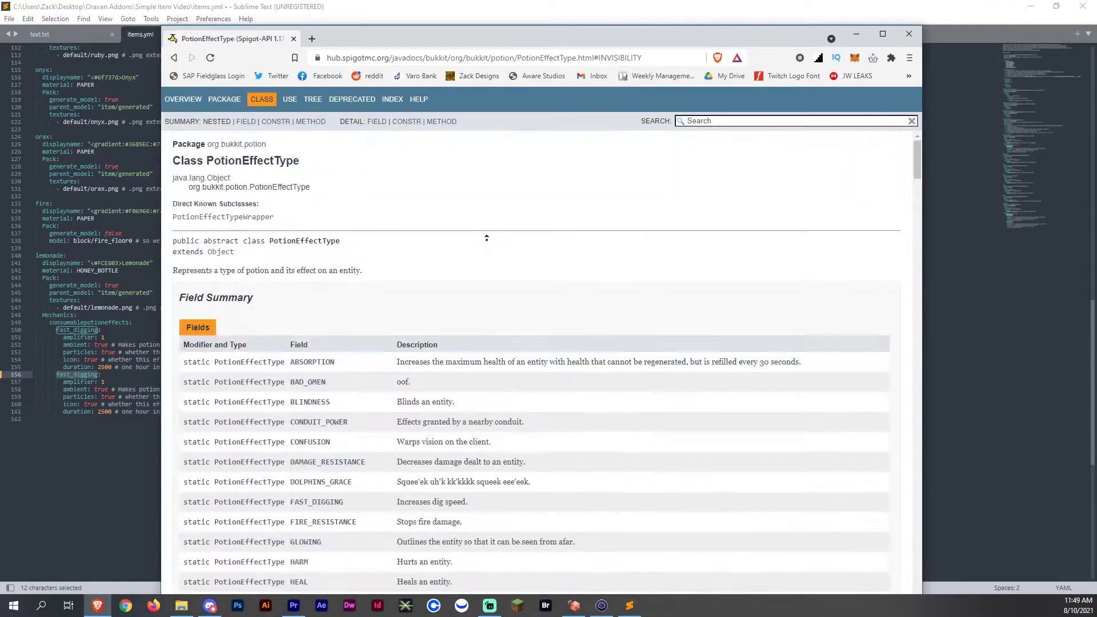
scroll(488, 238, "down", 3)
left_click_drag(346, 201, 543, 571)
left_click(472, 351)
scroll(361, 440, "down", 5)
scroll(361, 440, "up", 5)
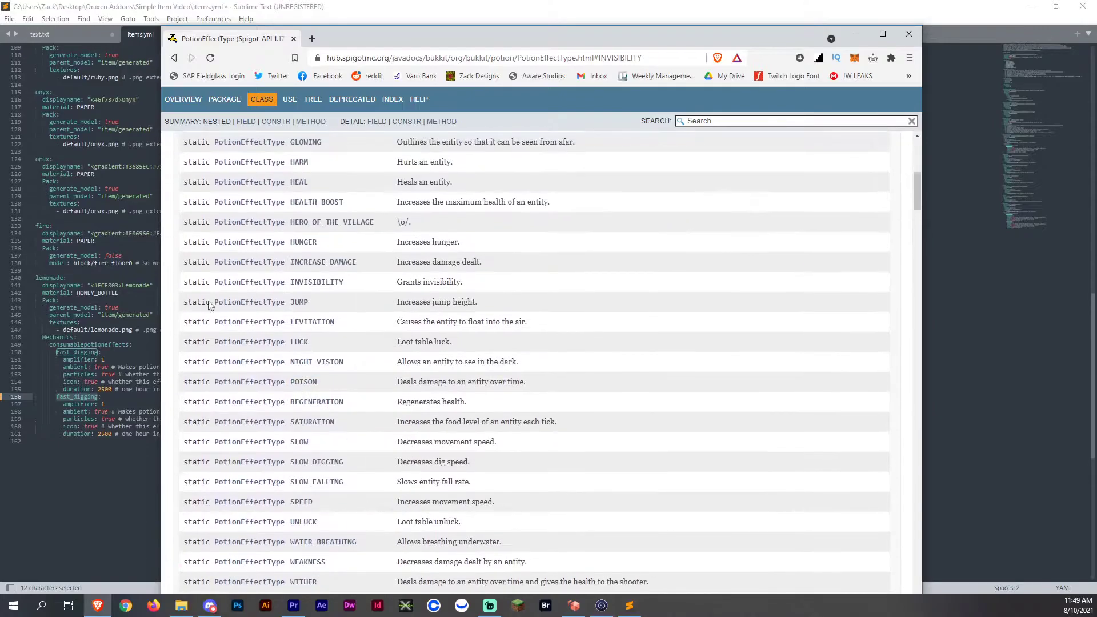
scroll(414, 266, "up", 1)
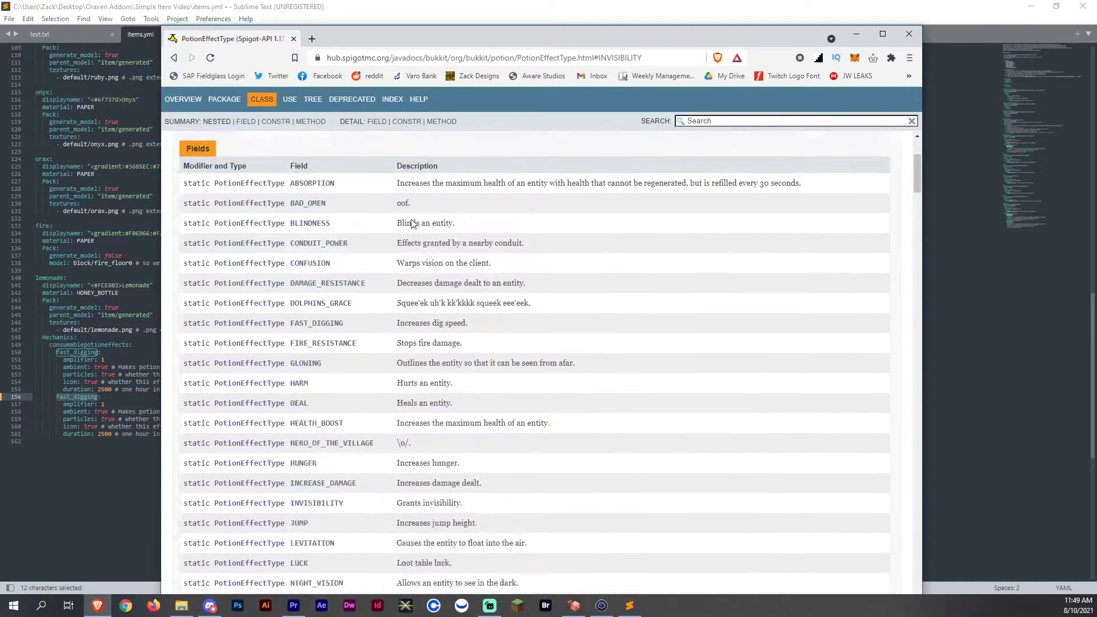
scroll(371, 343, "down", 6)
scroll(343, 400, "up", 8)
scroll(311, 457, "down", 4)
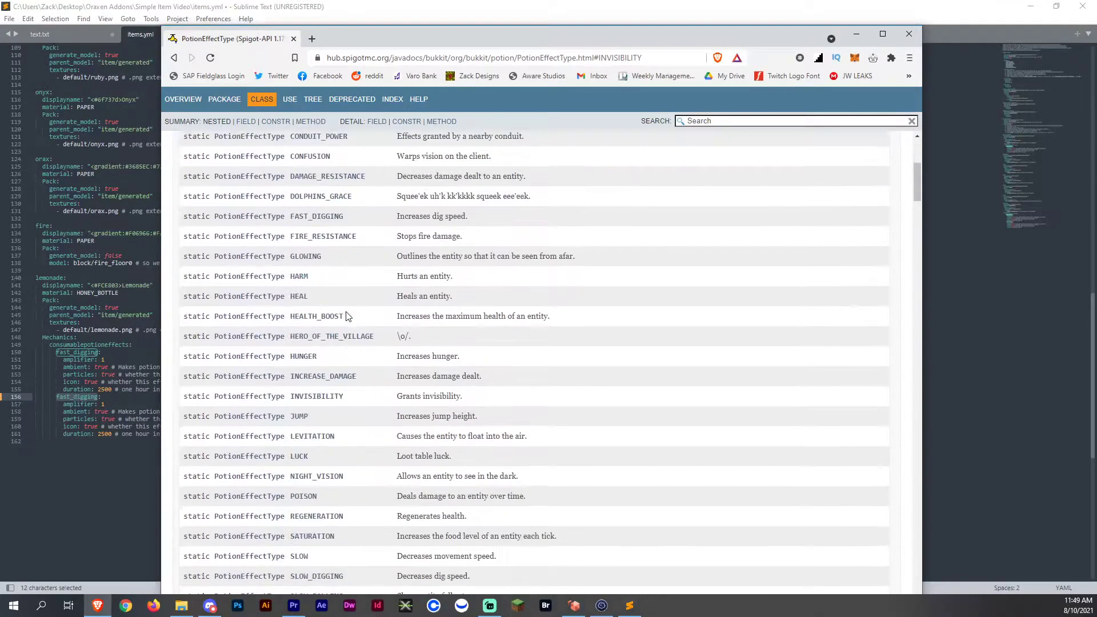
Step: Return to items.yml, rename the duplicated fast_digging effect as jump and set its amplifier to 2
double_click(291, 421)
key("alt+Tab")
left_click(94, 397)
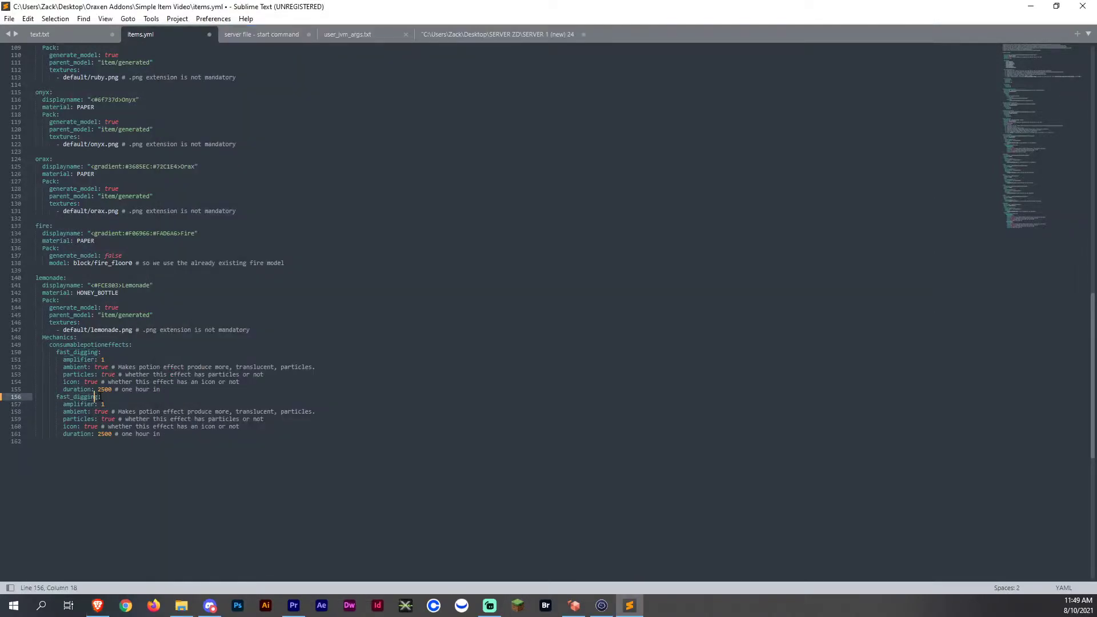
mouse_move(97, 397)
left_mouse_down()
mouse_move(56, 398)
mouse_move(97, 397)
left_mouse_up()
type("jump:")
left_click(116, 404)
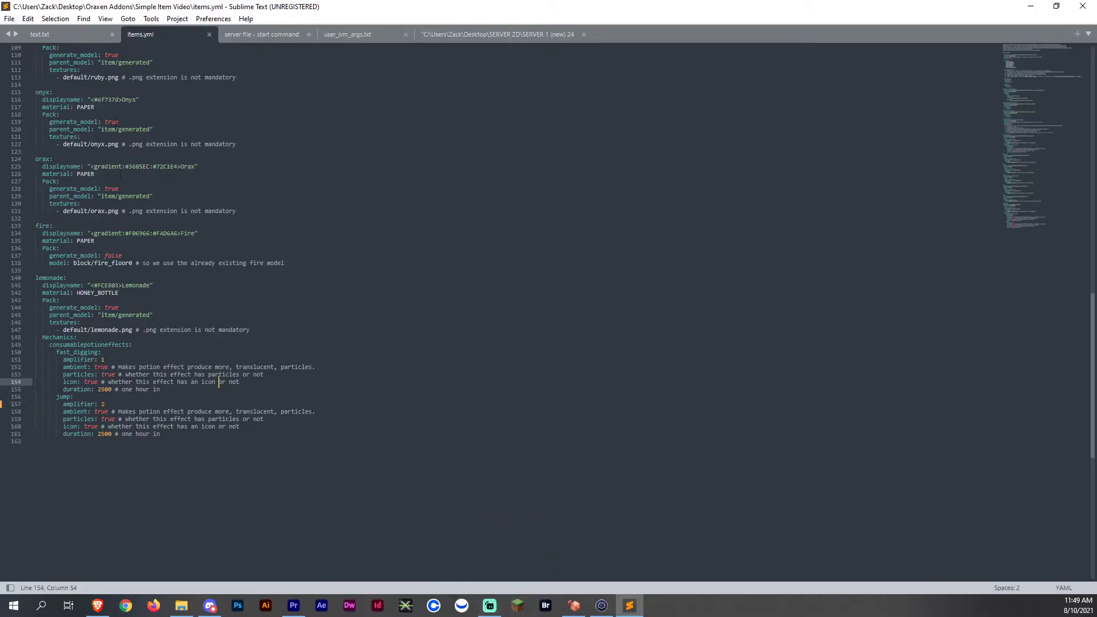
Step: Switch to the SSH client's SFTP view, connect to the 24gb 4cpu host and close the local file connection
left_click(596, 605)
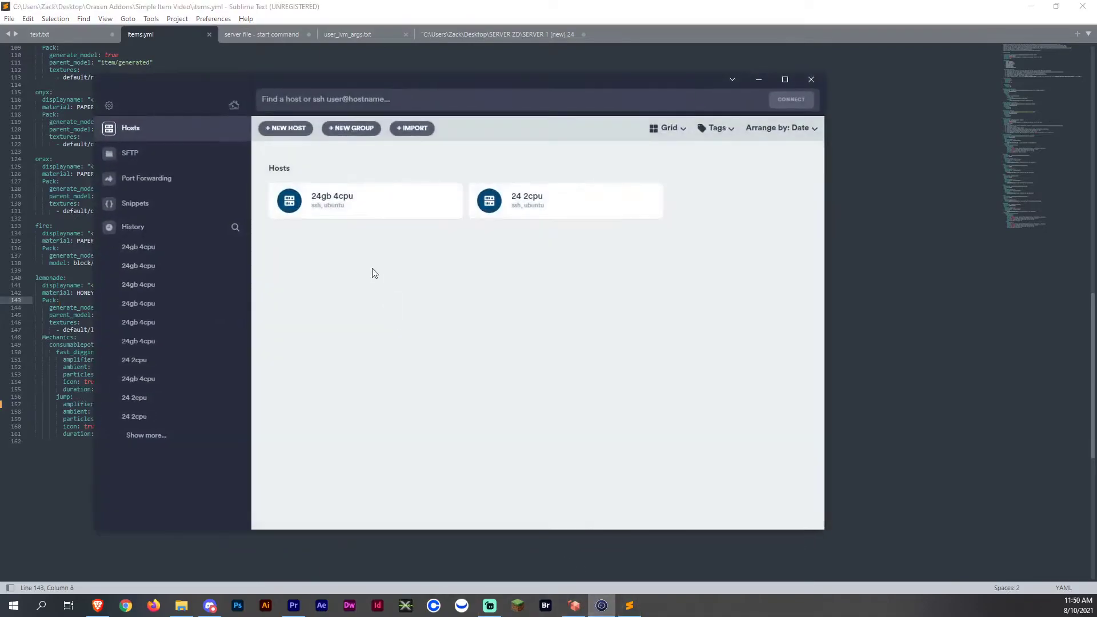
left_click(161, 154)
left_click(667, 406)
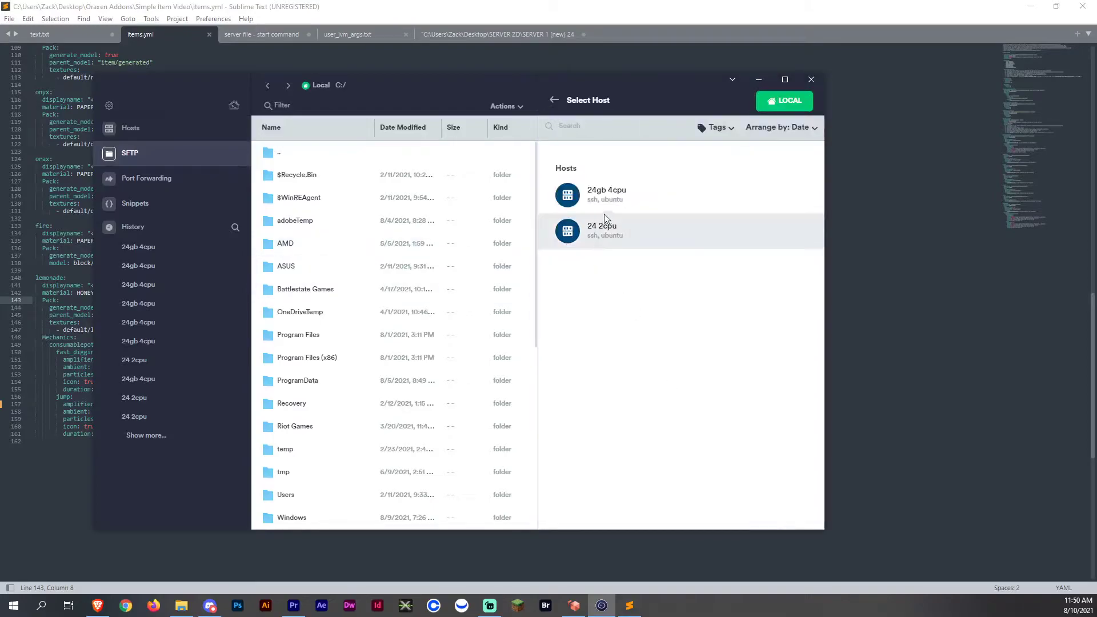
left_click(608, 199)
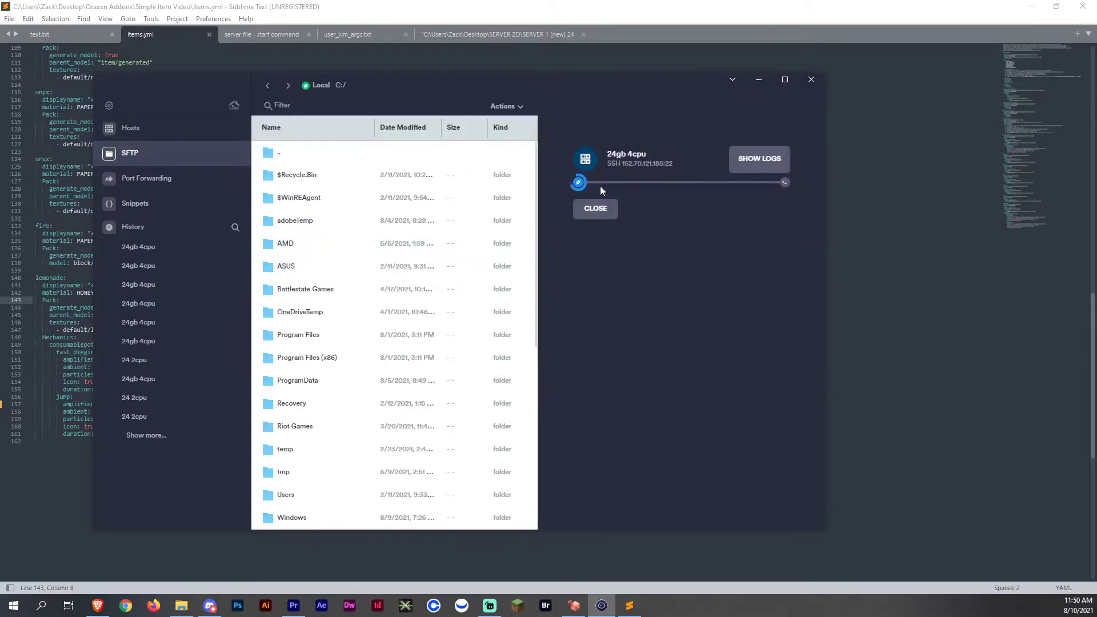
left_click(506, 107)
left_click(451, 240)
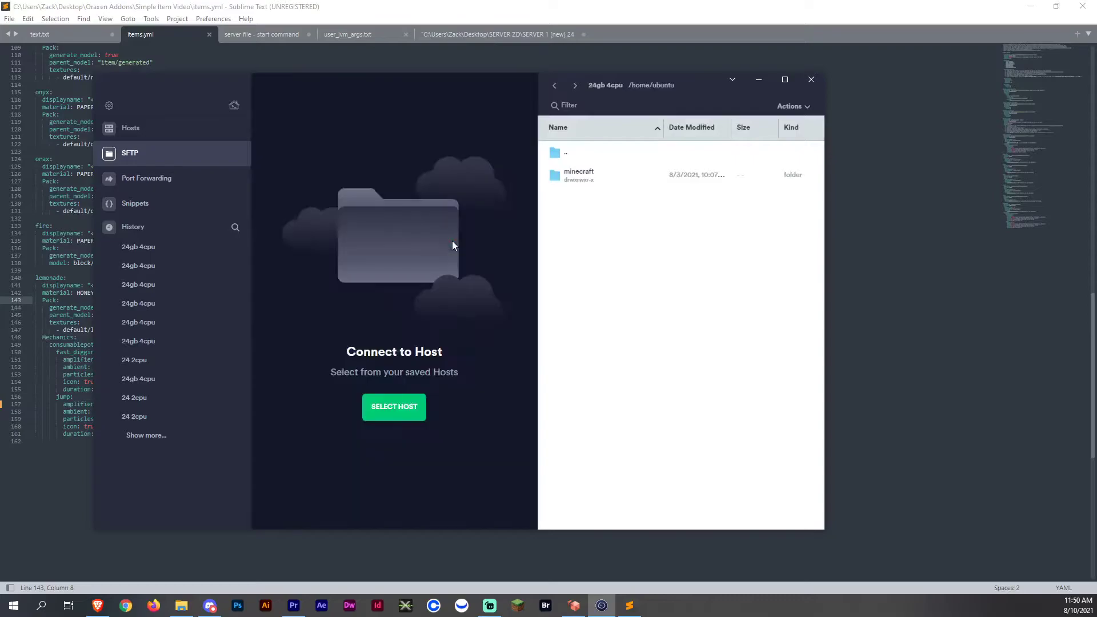
Step: Open the default textures folder of the Oraxen pack inside the server's minecraft/plugins directory
double_click(573, 176)
double_click(575, 223)
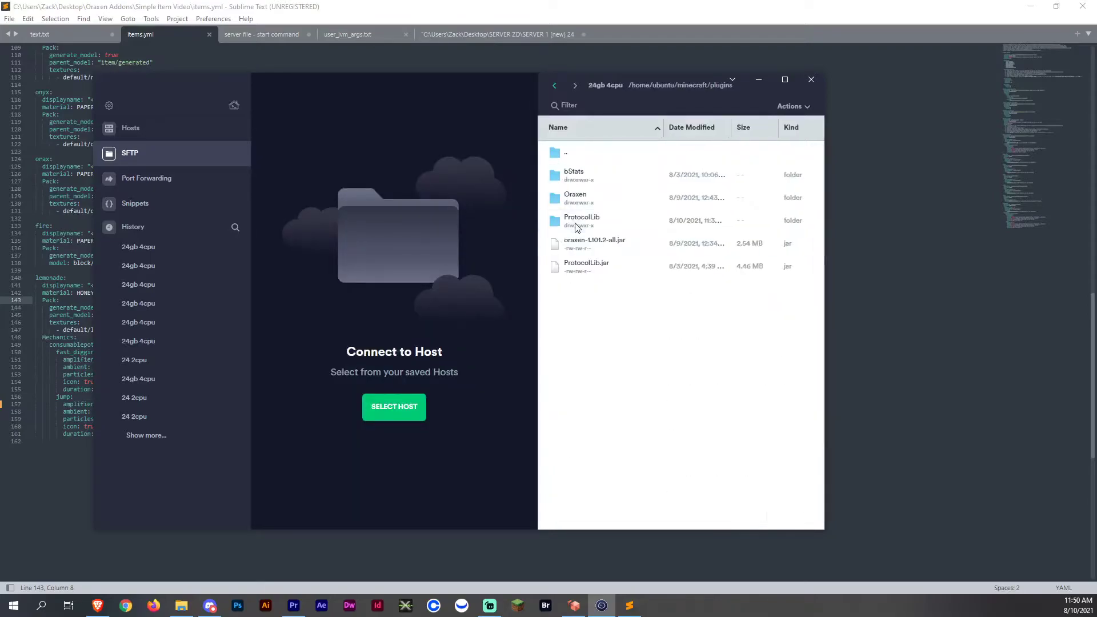
double_click(606, 200)
double_click(606, 221)
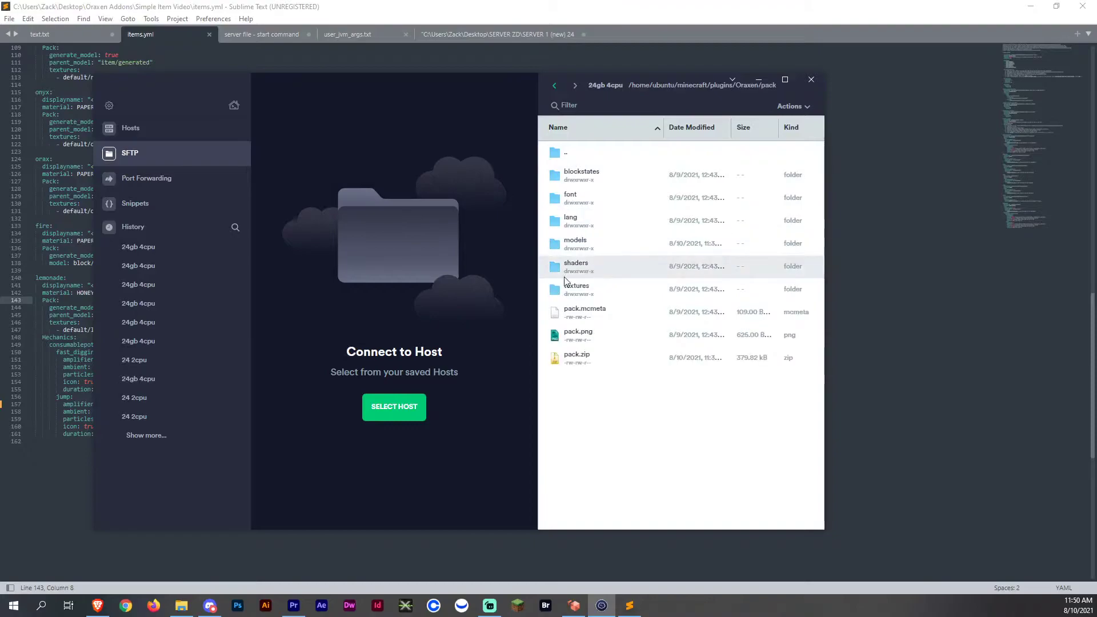
double_click(577, 290)
double_click(574, 176)
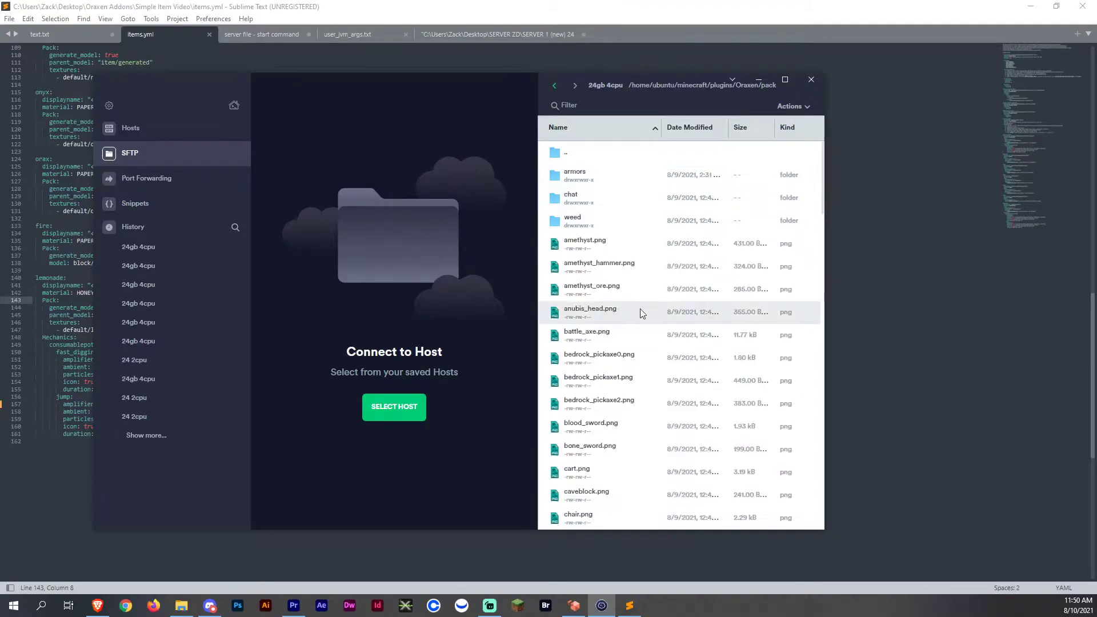
Step: Find lemonade.png among the server's default textures and select it
scroll(651, 324, "down", 3)
scroll(650, 324, "down", 15)
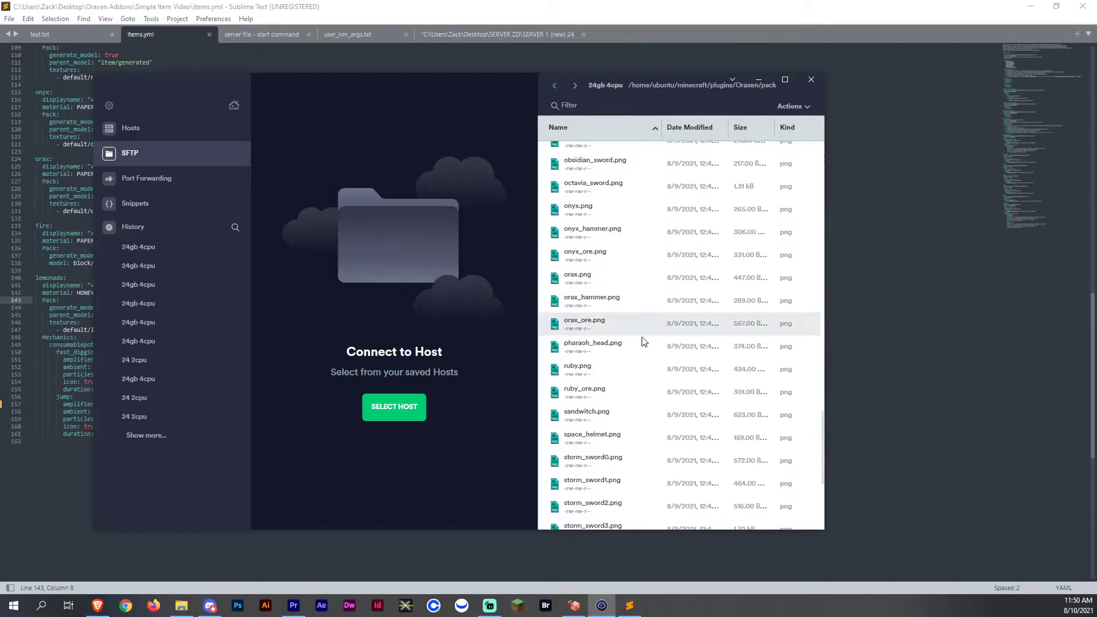
scroll(628, 303, "up", 8)
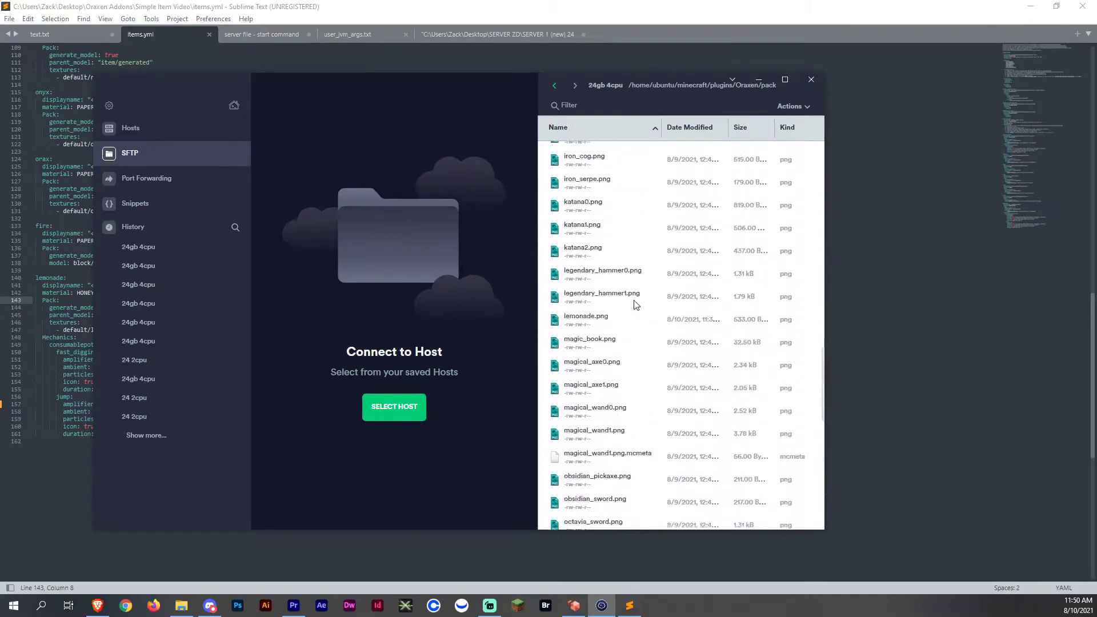
left_click(601, 330)
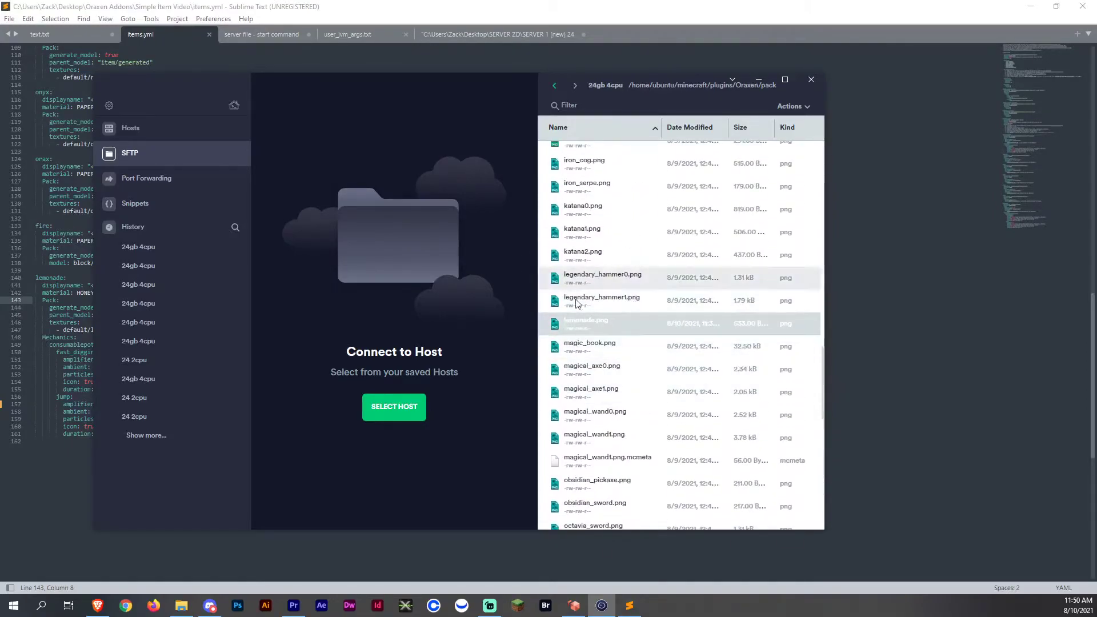
Step: Go back up to the Oraxen plugin folder and open its items folder
scroll(596, 174, "up", 19)
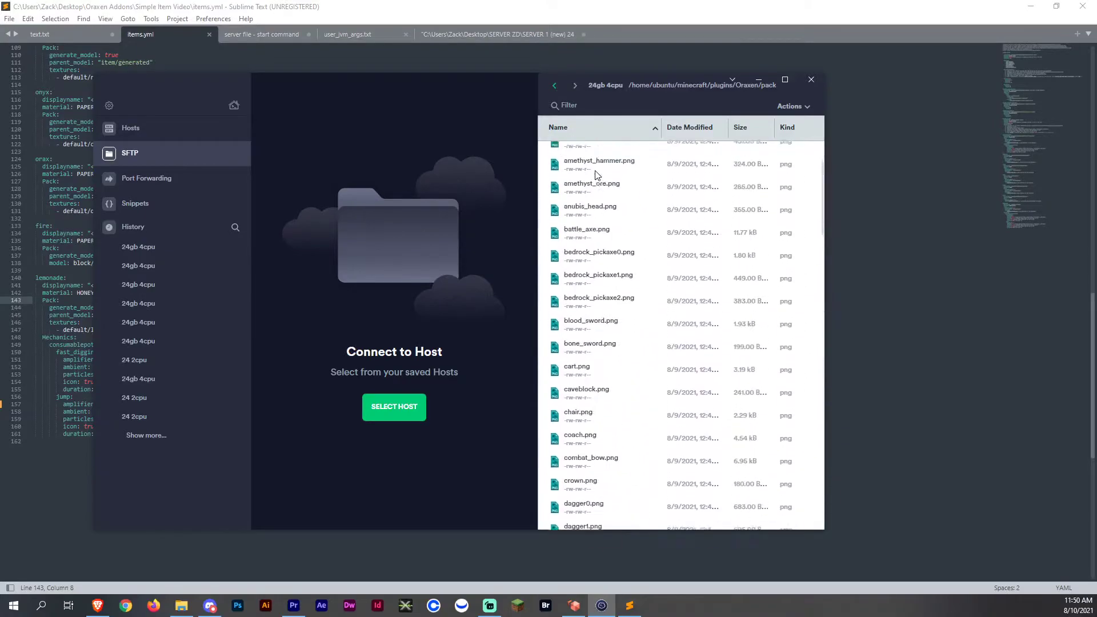
double_click(569, 154)
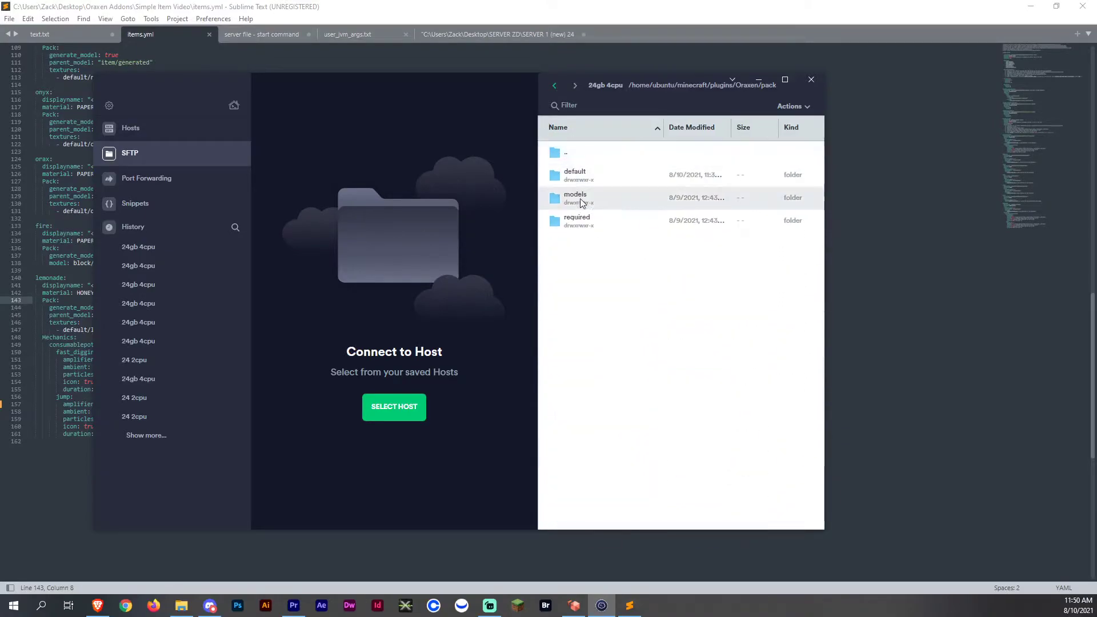
mouse_move(576, 162)
left_mouse_down()
mouse_move(578, 252)
mouse_move(571, 161)
left_mouse_up()
double_click(570, 158)
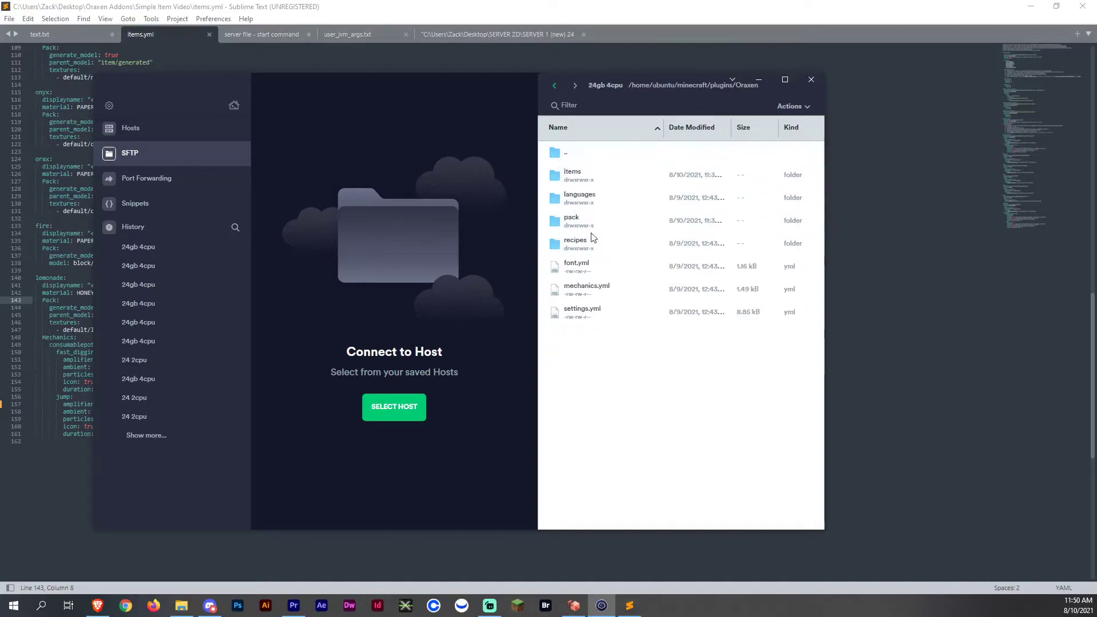
double_click(567, 183)
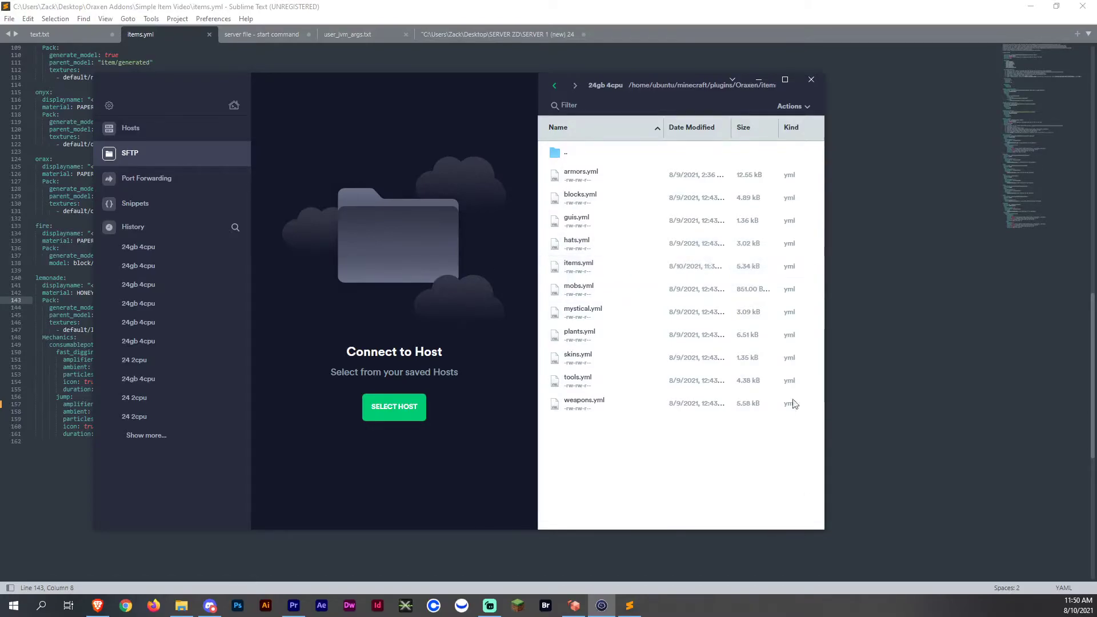
Step: Return to the server's plugins folder and show the list of saved hosts
double_click(621, 153)
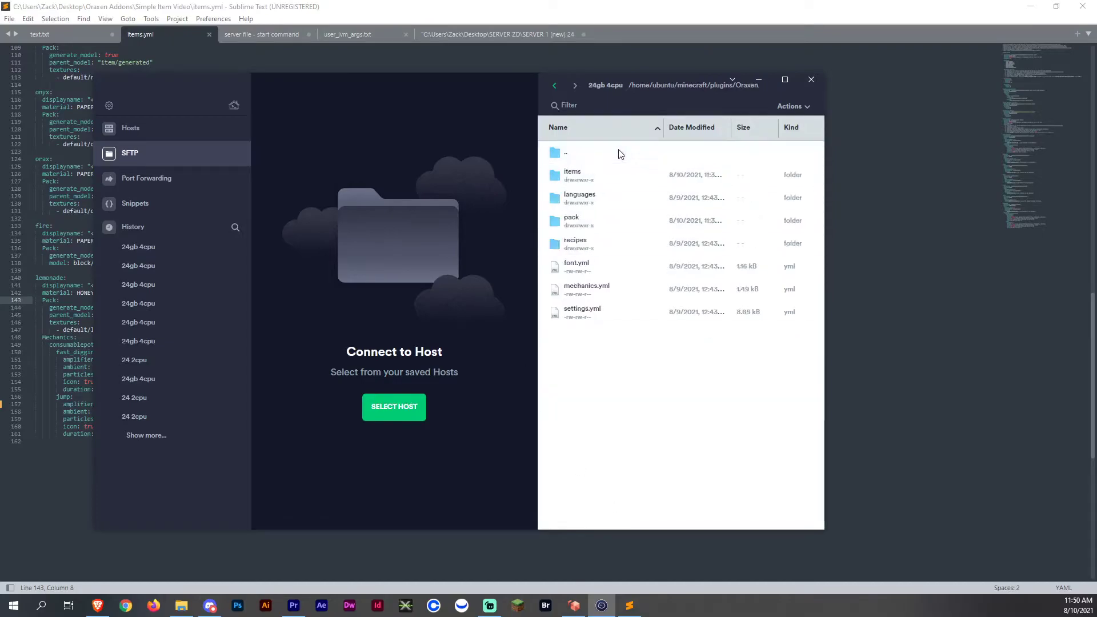
double_click(566, 152)
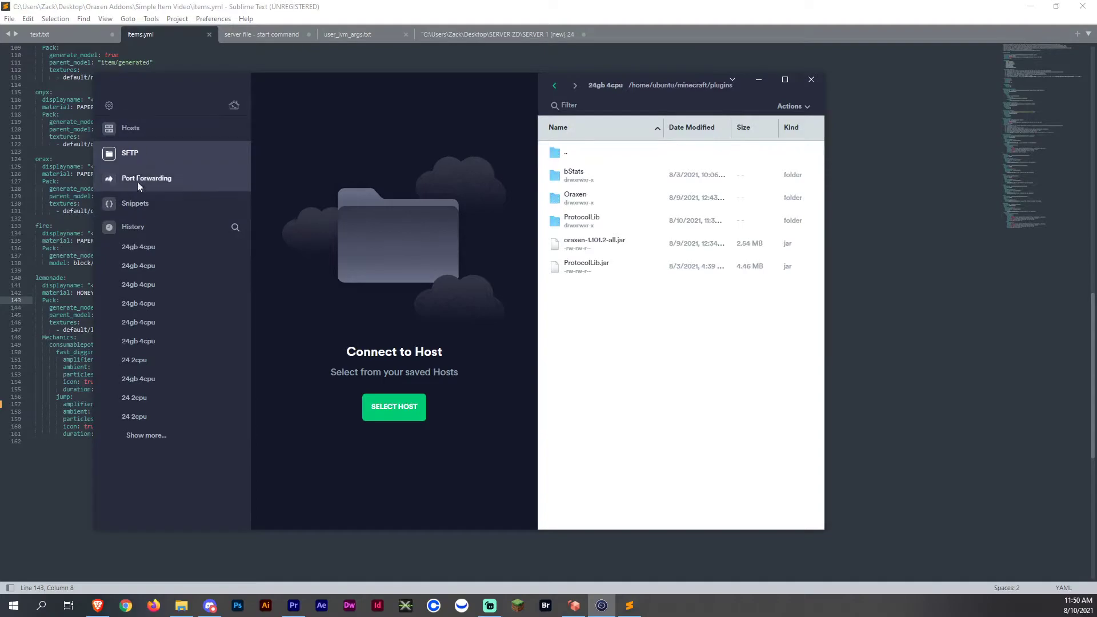
left_click(132, 129)
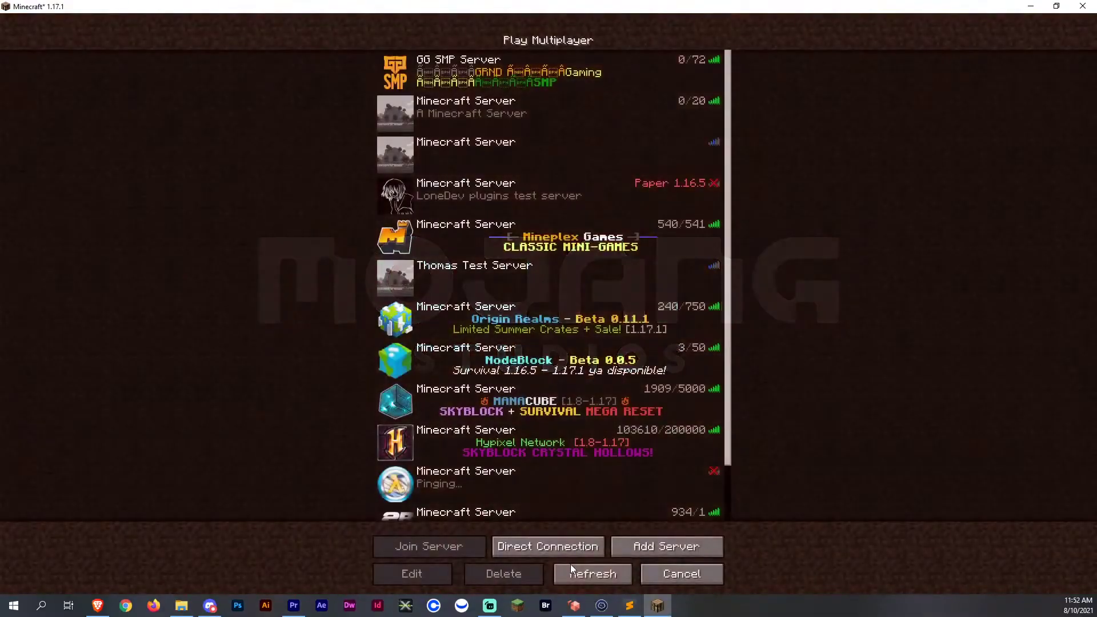
Step: Switch to Minecraft and join the multiplayer server described as "A Minecraft Server"
left_click(571, 566)
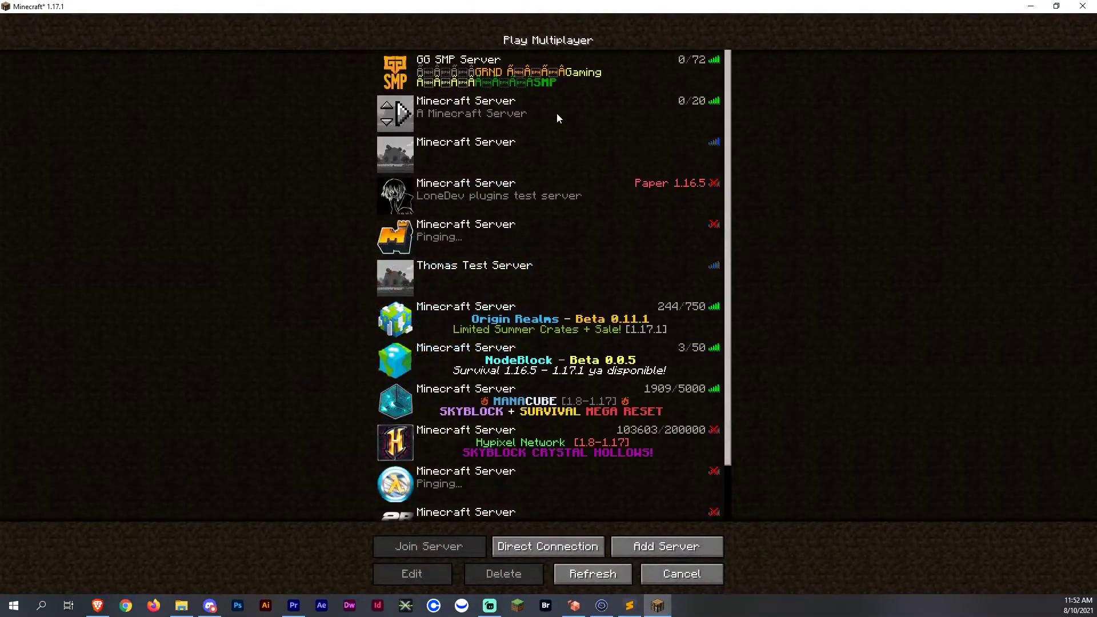
left_click(684, 100)
double_click(691, 103)
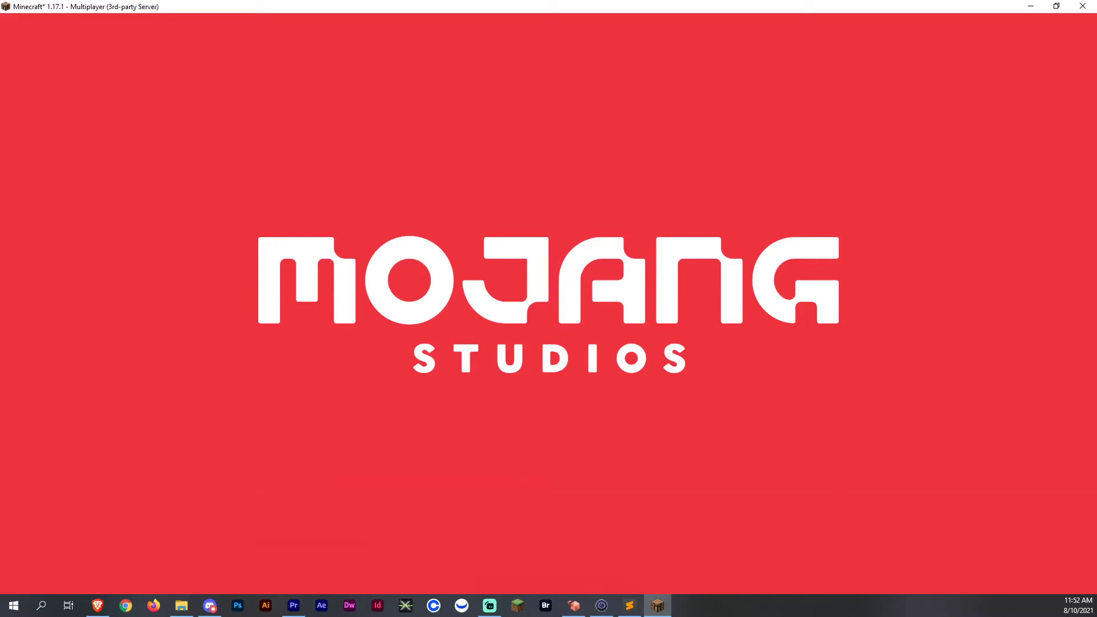
key("w")
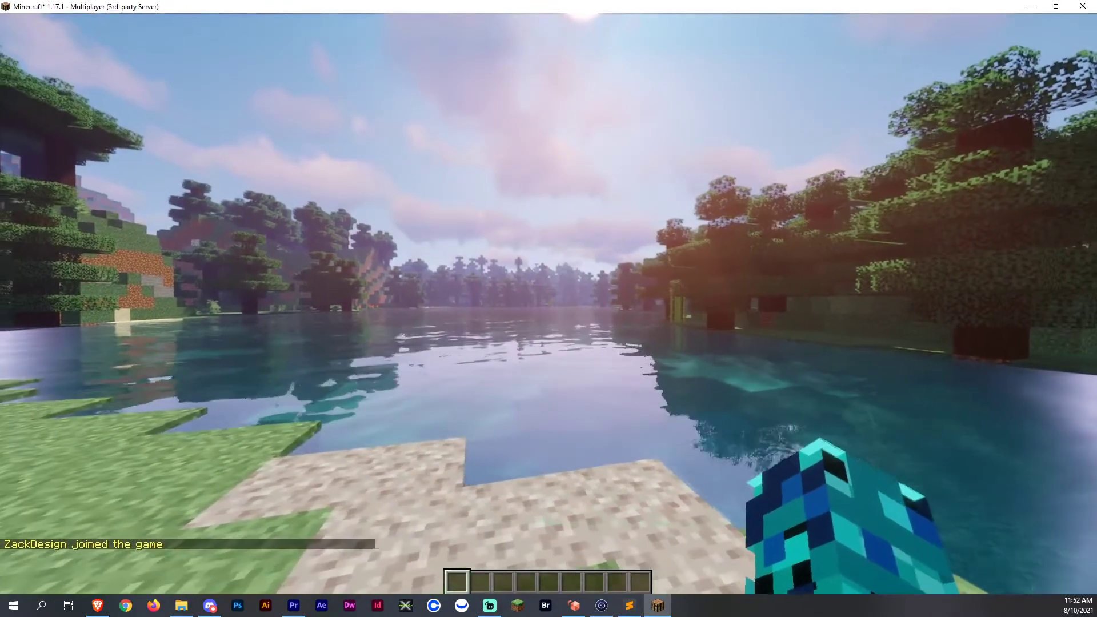
Step: Open the Oraxen inventory with /o inv and take a Lemonade from the category with the ruby icon
key("slash")
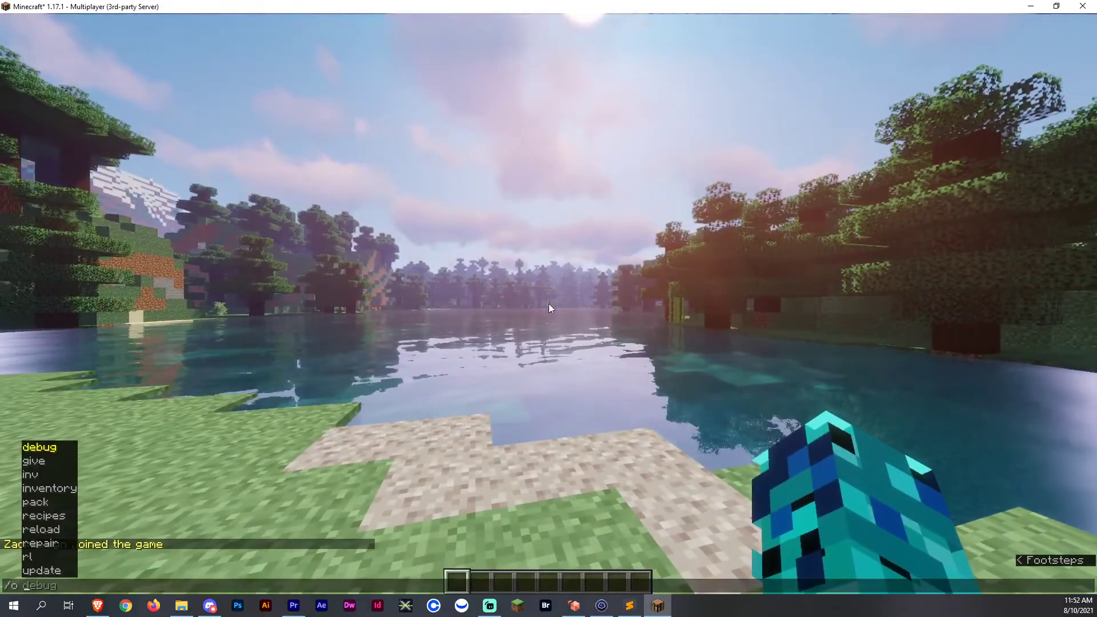
type("inv")
key("Return")
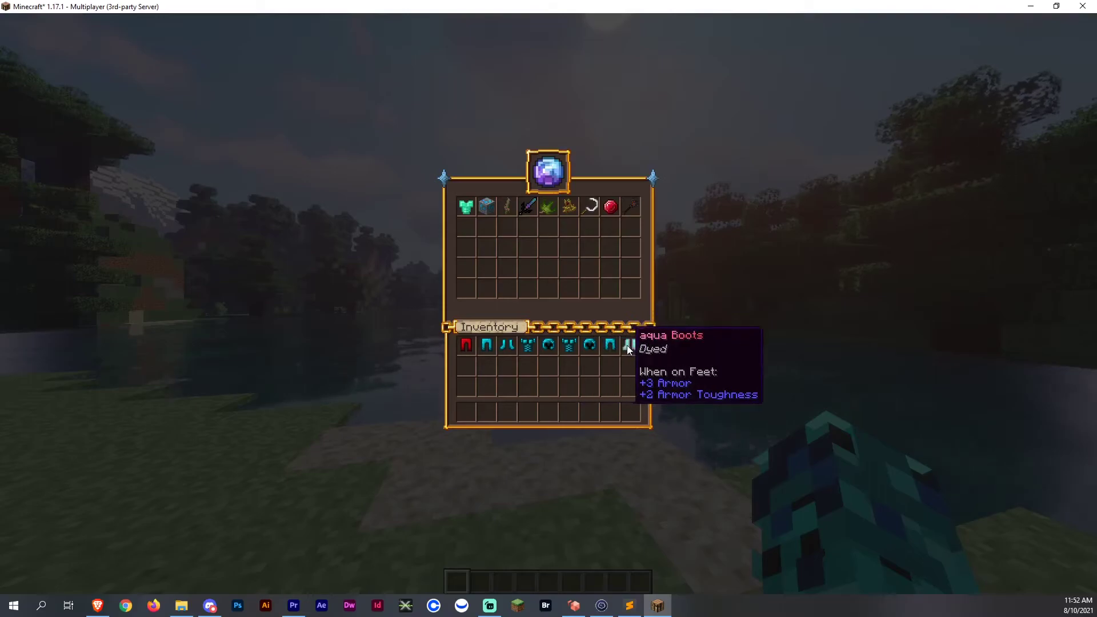
left_click(606, 207)
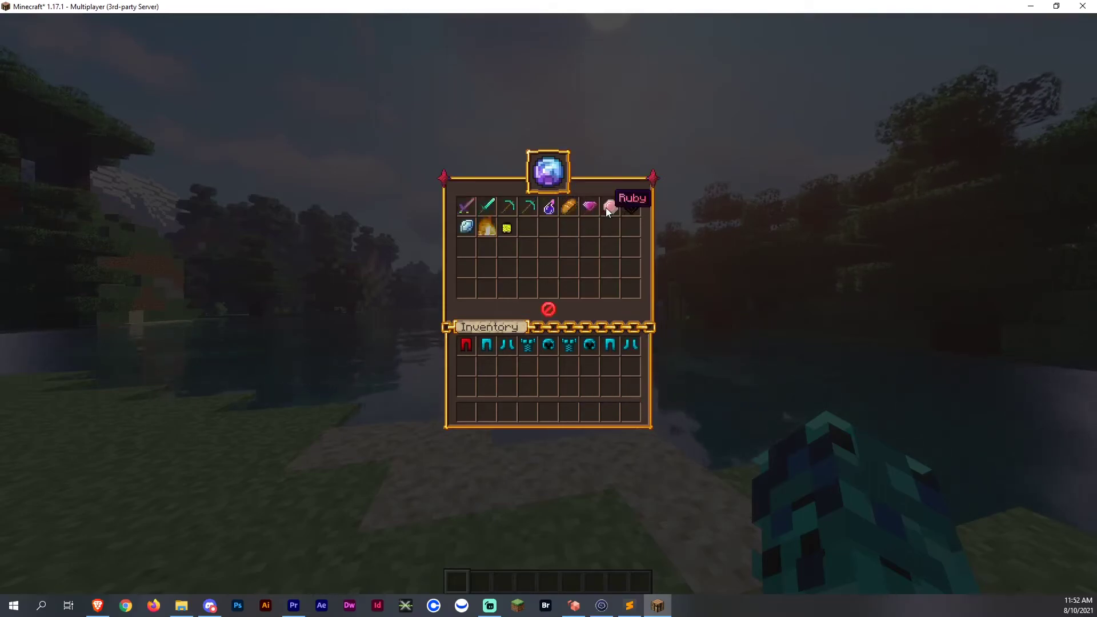
left_click(513, 228)
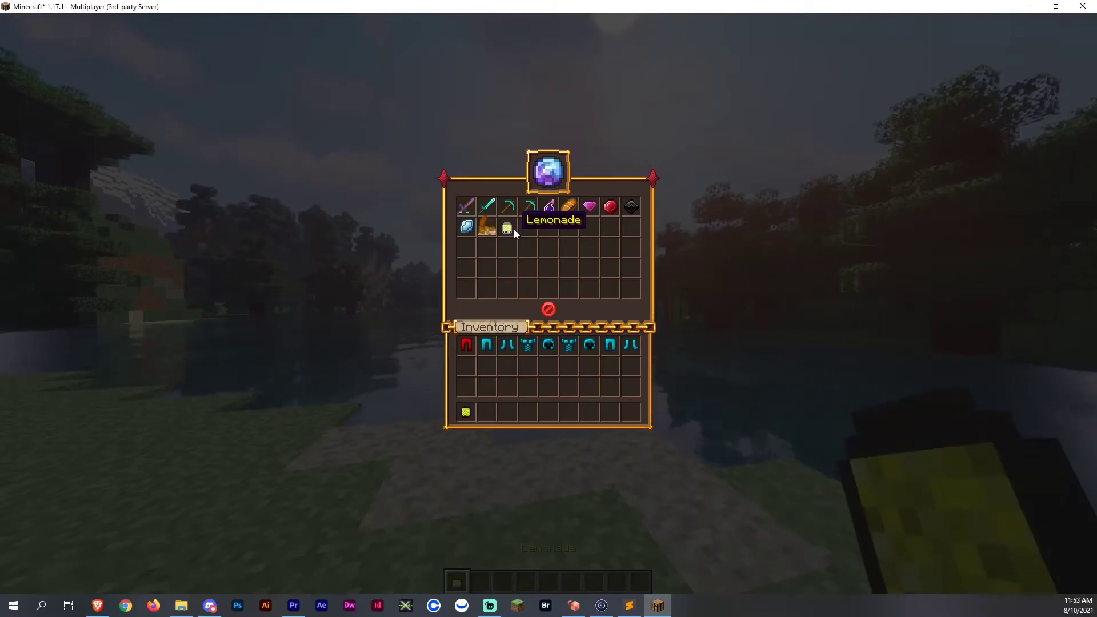
key("Escape")
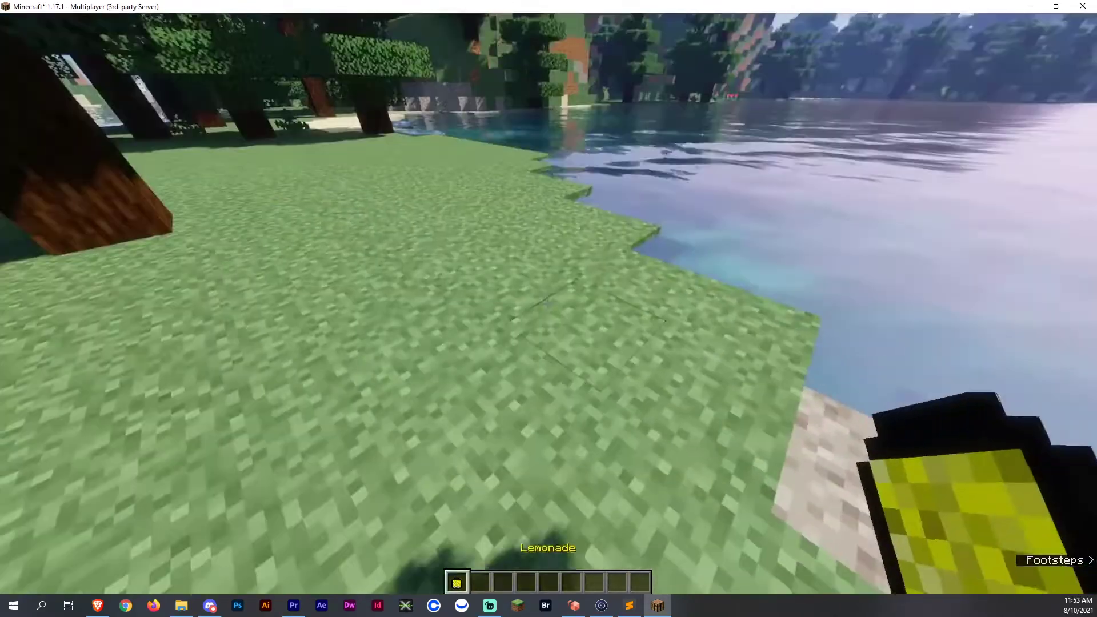
Step: Drop the Lemonade on the grass to inspect its model and pick it up again
key("q")
key("s")
key("c")
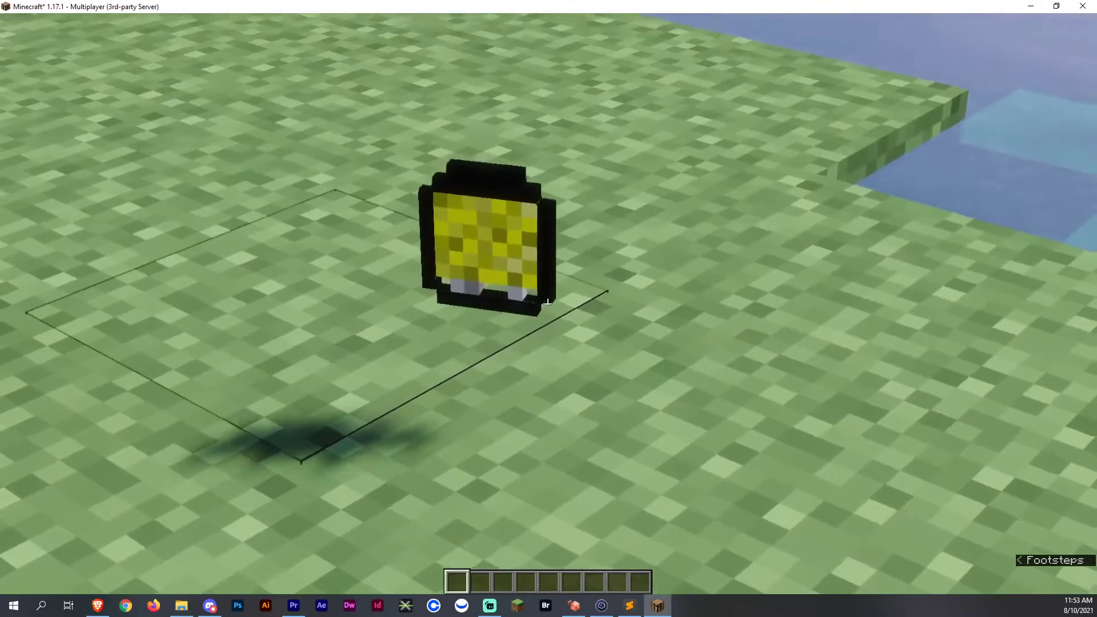
key("w")
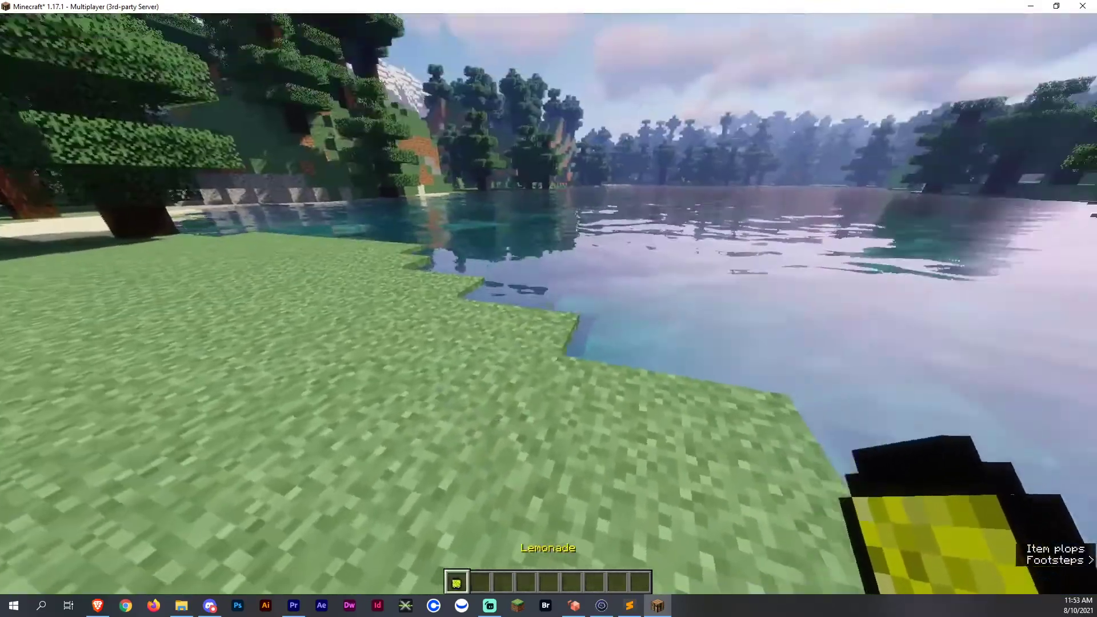
Step: Try to drink the Lemonade and move the character around by the water in third-person view
right_click(548, 304)
right_click(548, 304)
key("F5")
key("w")
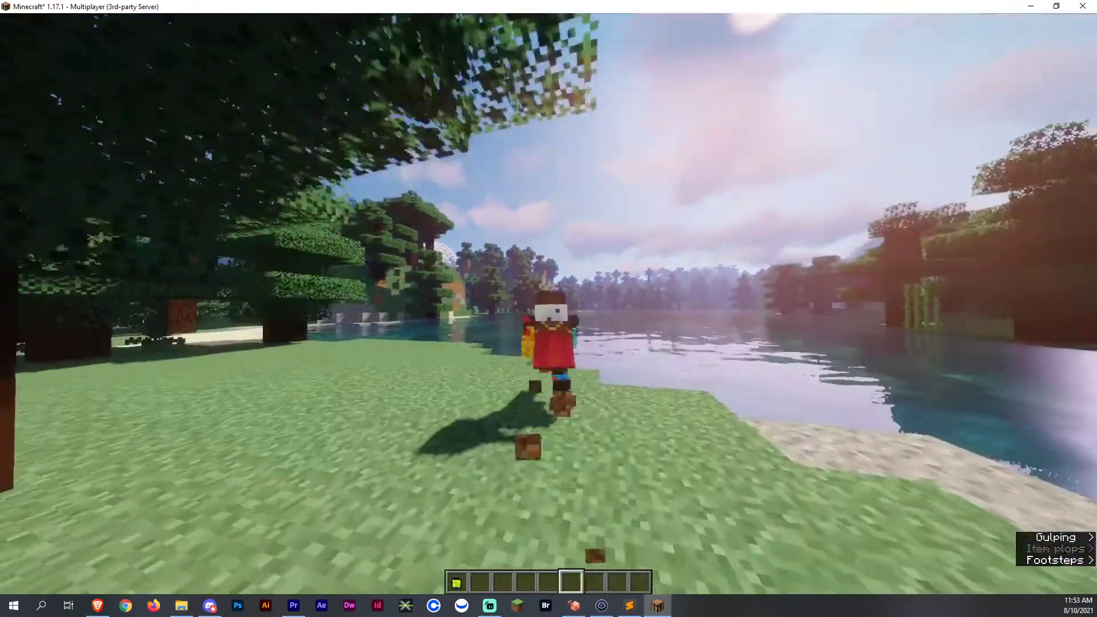
key("6")
key("w")
key("w")
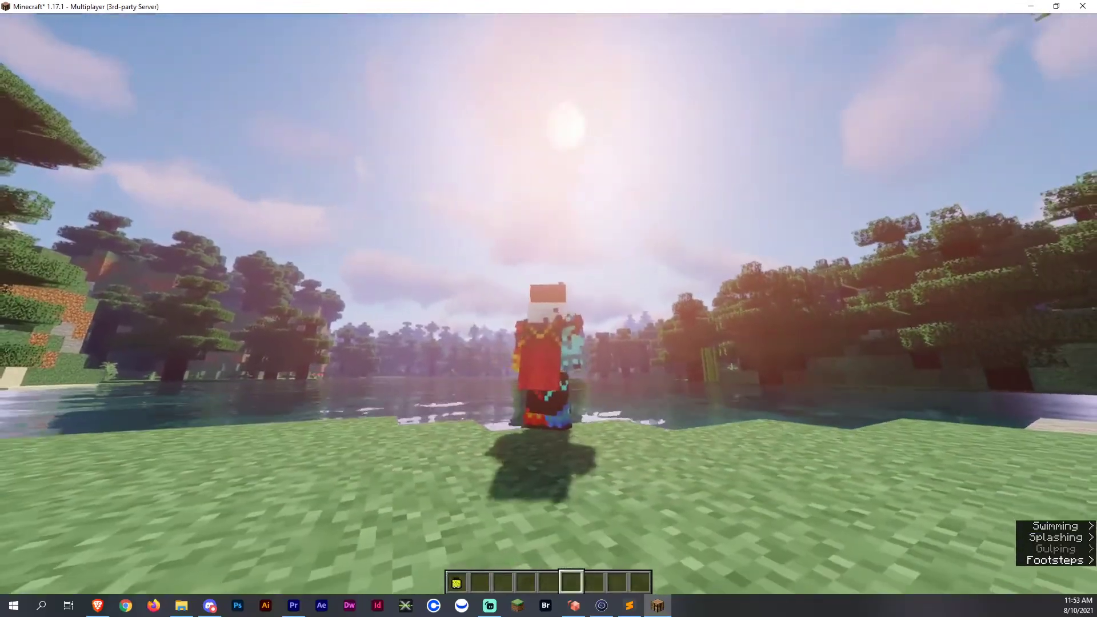
Step: View the character from the front, return to first person and drink the Lemonade while moving along the shore
key("F5")
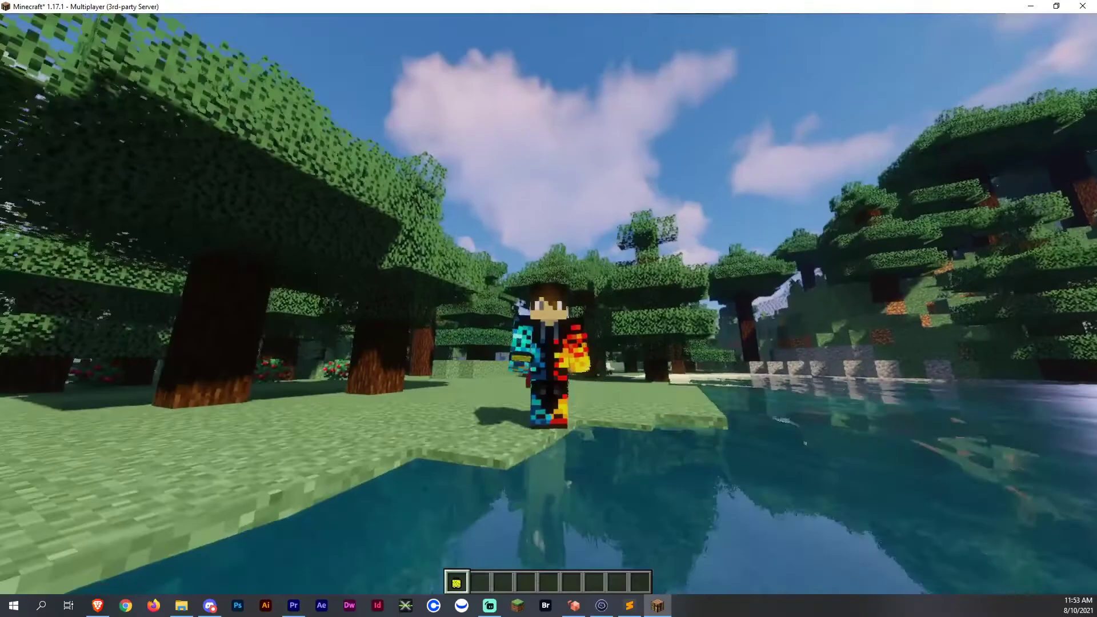
key("F5")
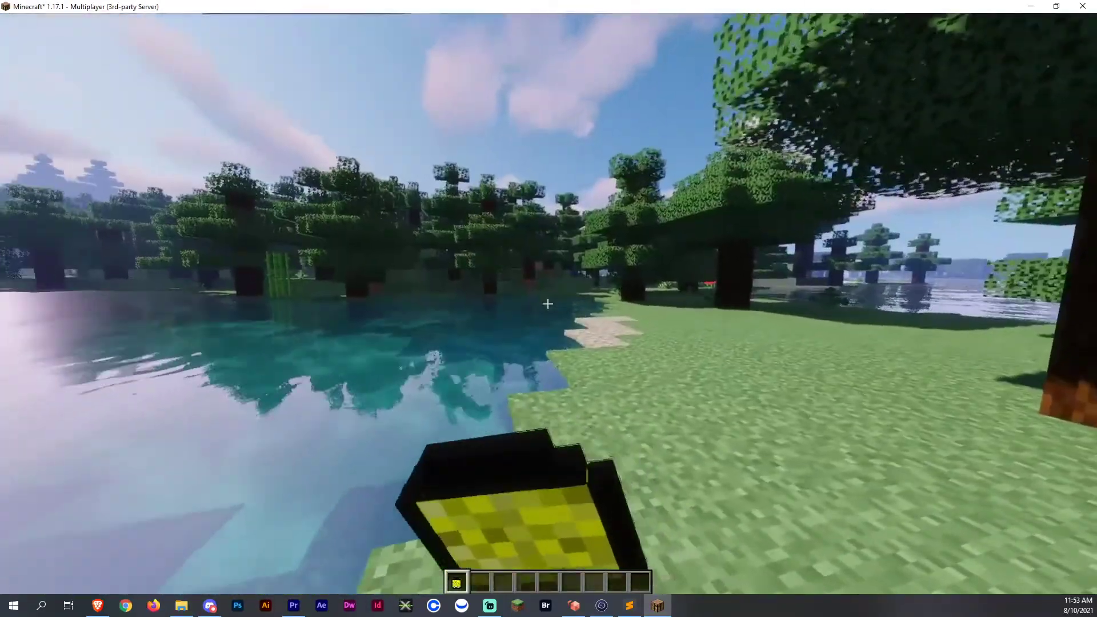
right_click(548, 304)
key("w")
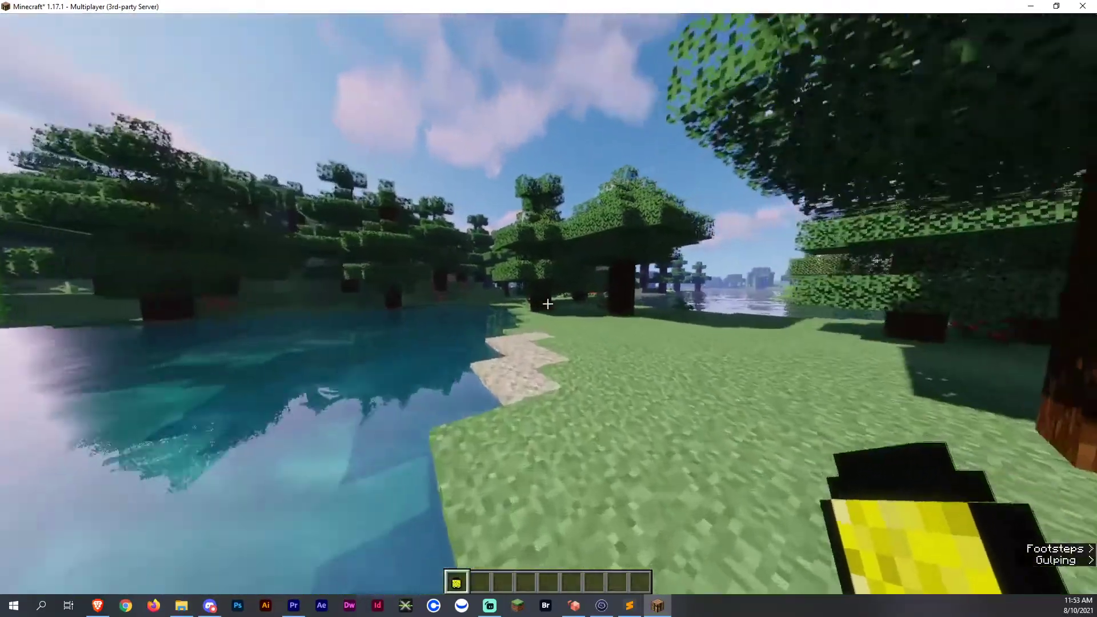
key("w")
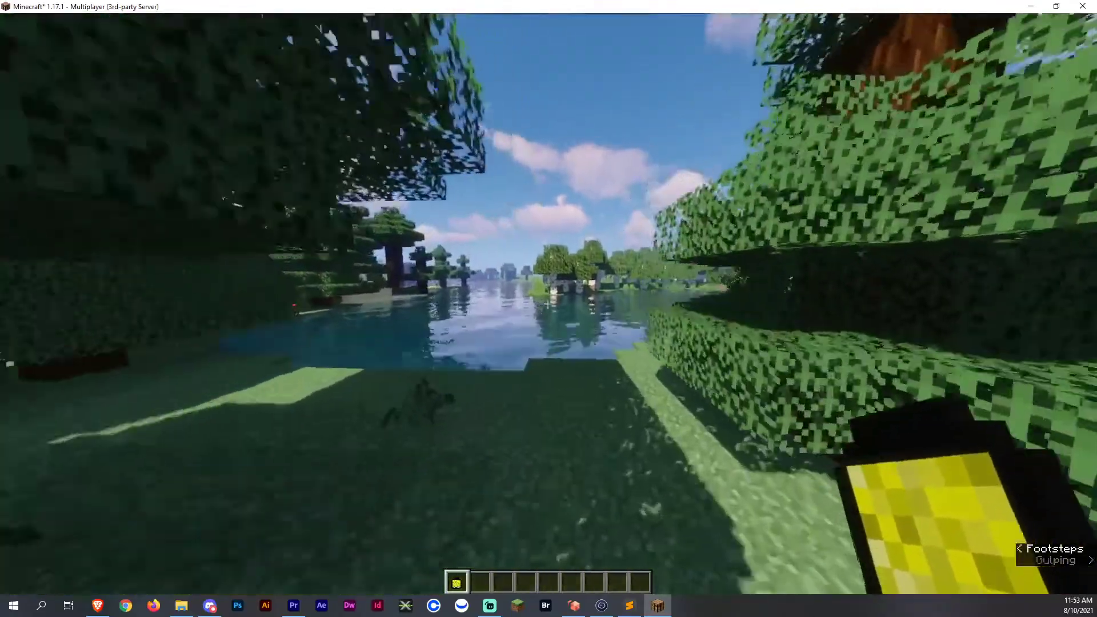
key("w")
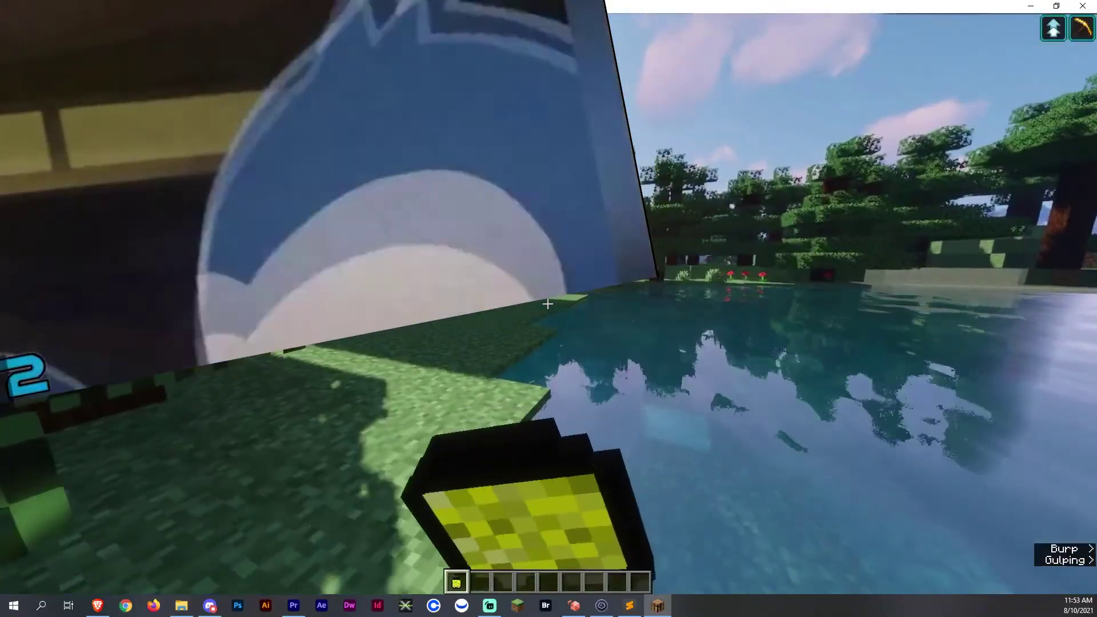
Step: Check the active potion effects and their durations in the character's inventory
type("e")
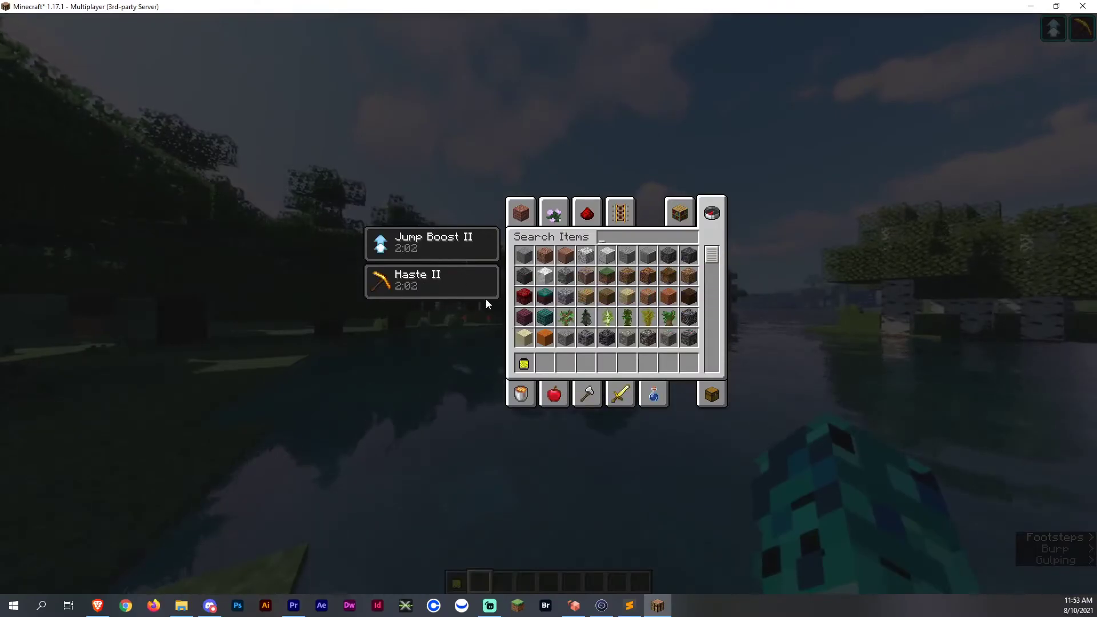
type("tab")
key("Escape")
Step: Break a few grass blocks at the shore with an empty hand to test the haste effect
left_click(548, 304)
left_click(549, 304)
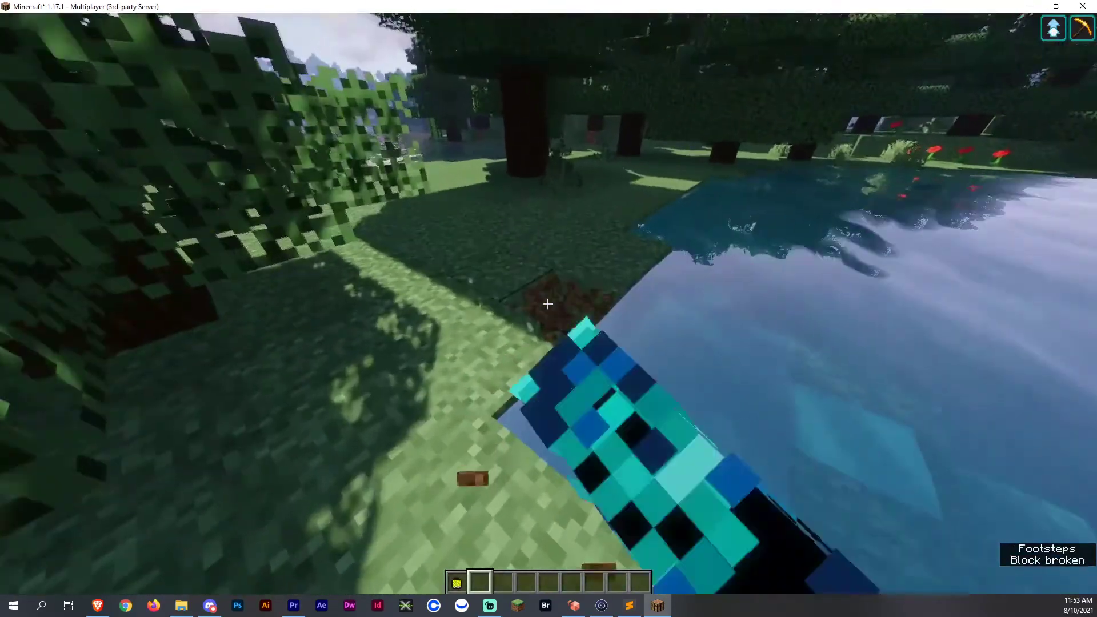
left_click(548, 304)
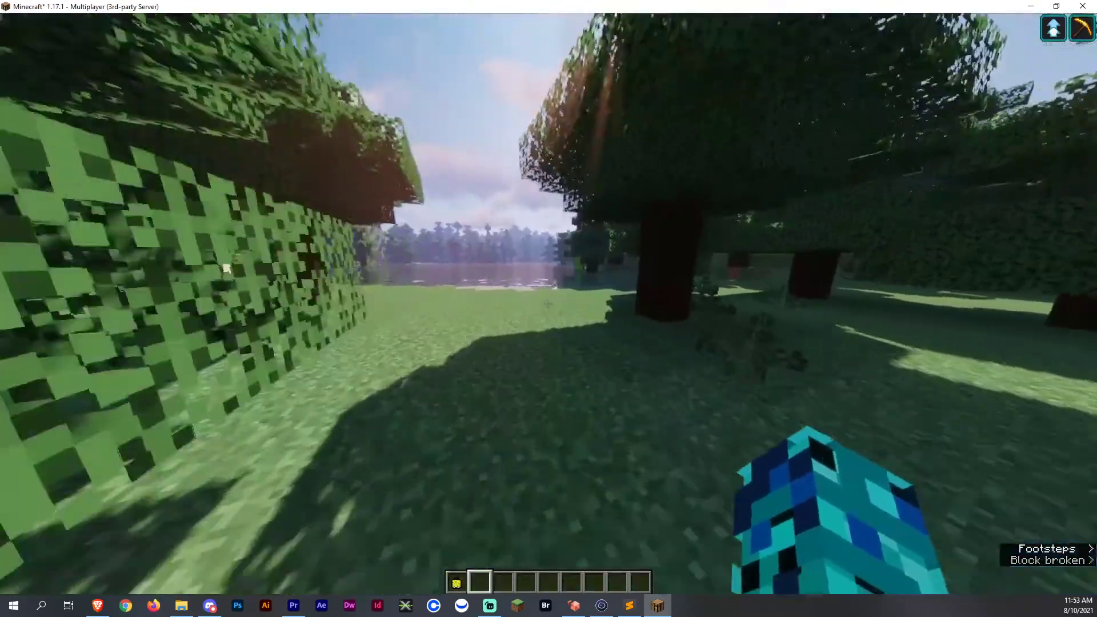
Step: Recheck the active effects in the inventory and break leaves while jumping to test the jump boost
type("e")
type("ew")
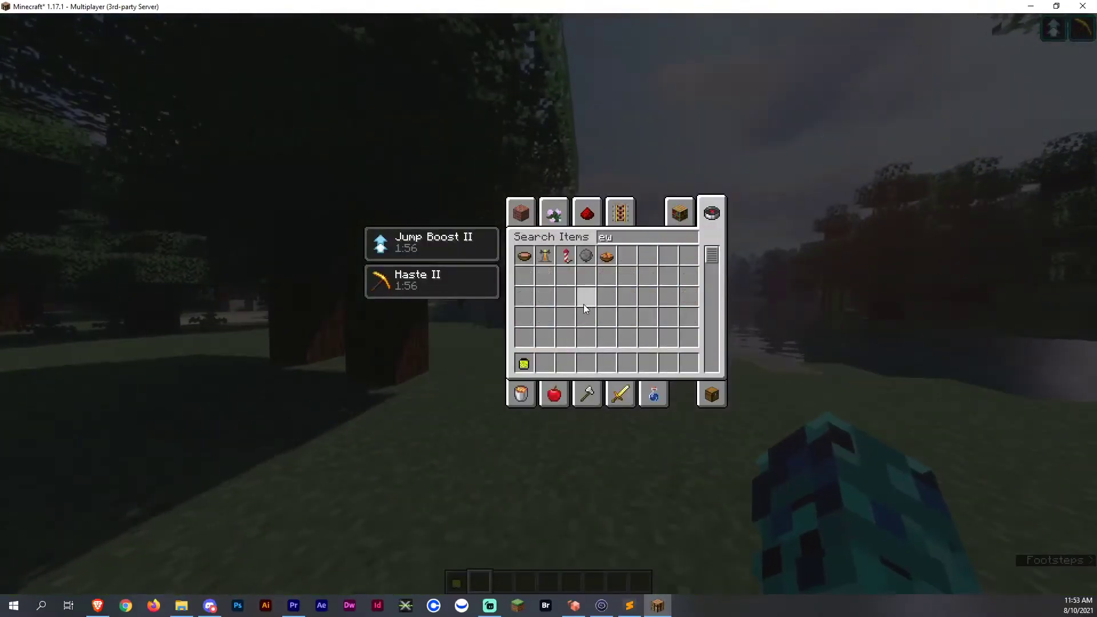
key("Escape")
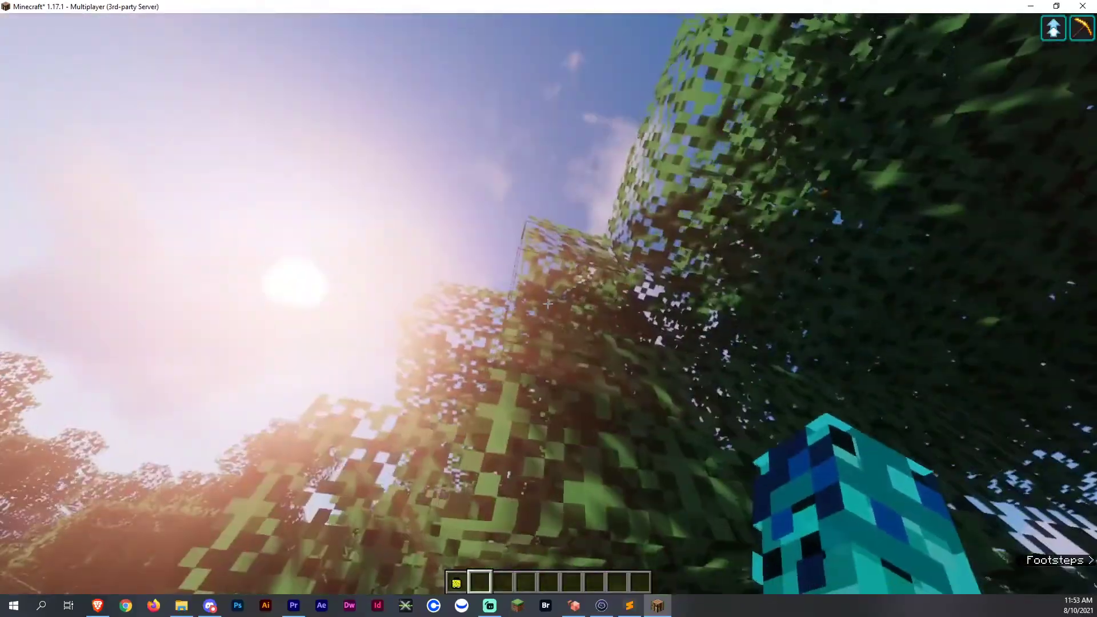
left_click(547, 304)
key("space")
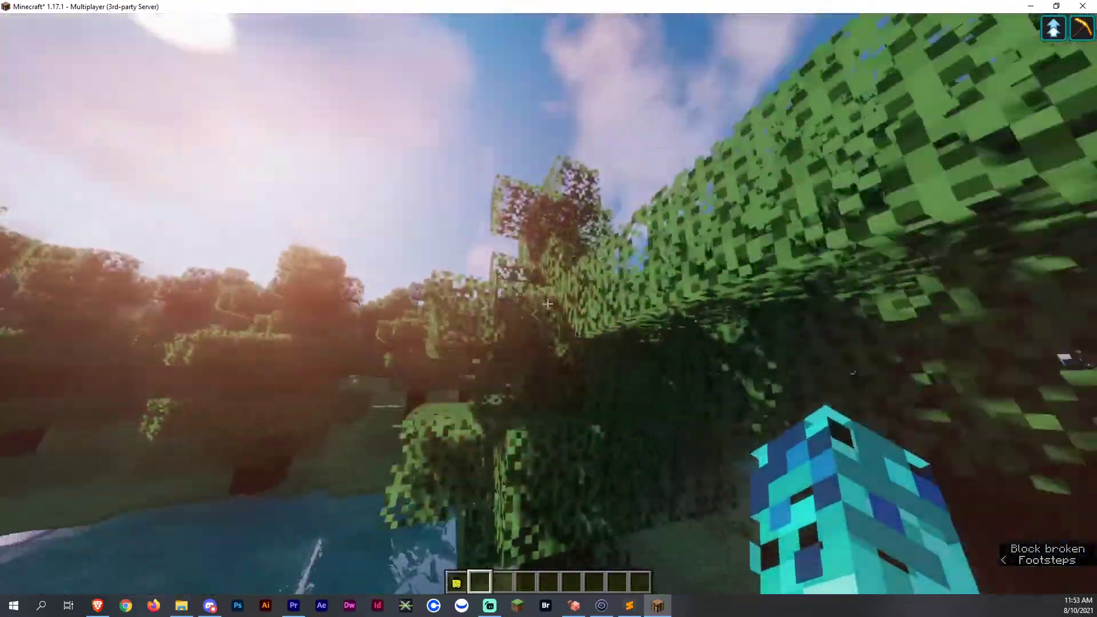